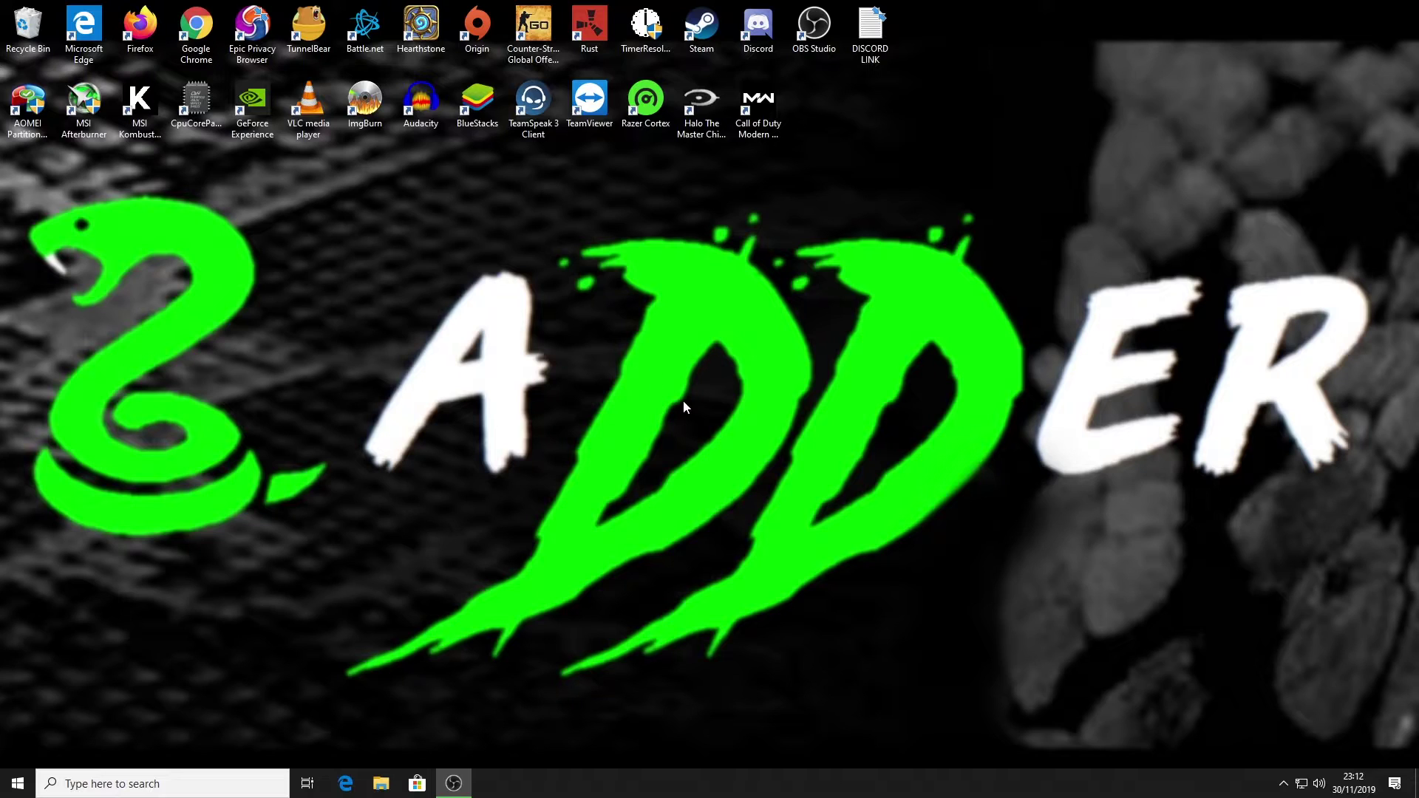
Launch Chrome, search Google for 'umod' and open the uMod - Home result.
double_click(196, 33)
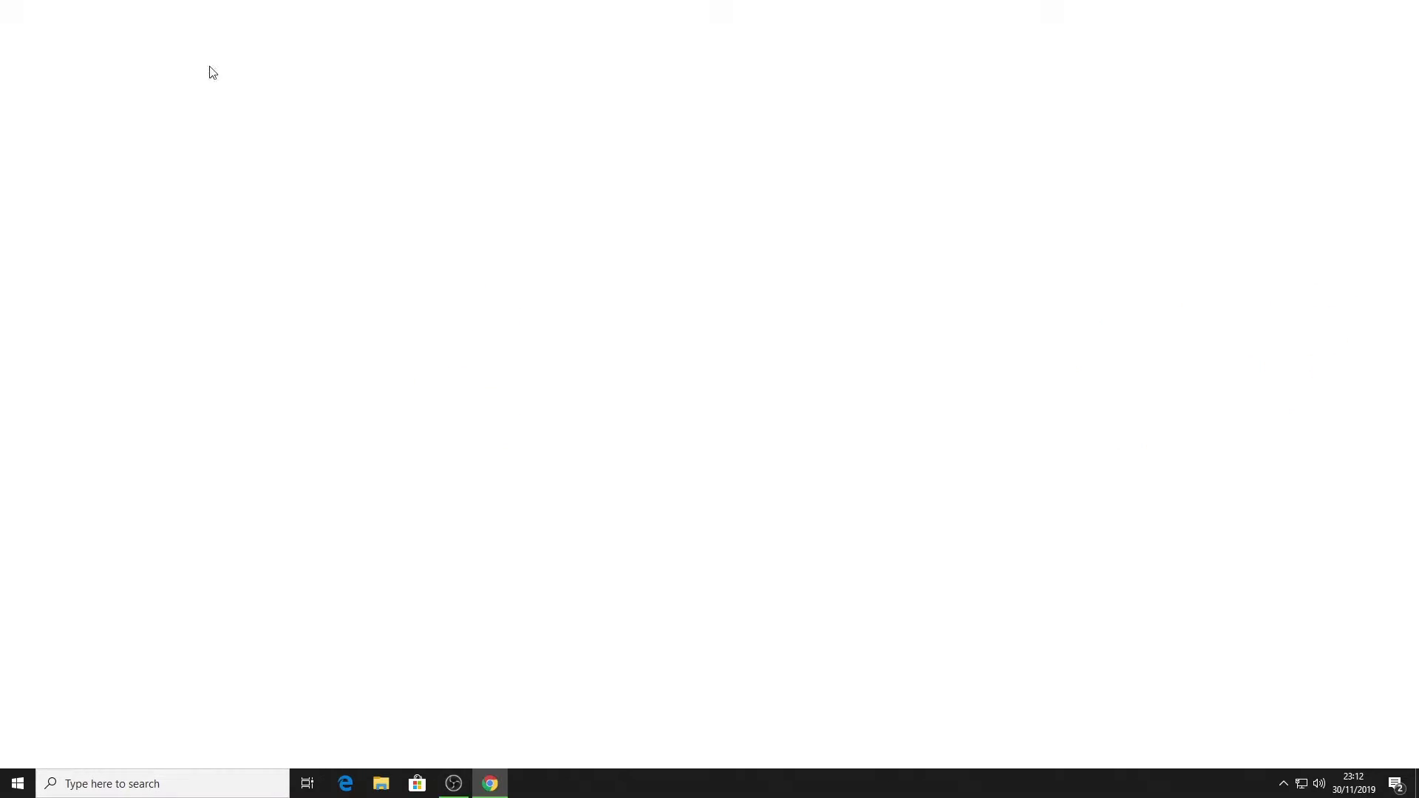
left_click(548, 317)
type("umod")
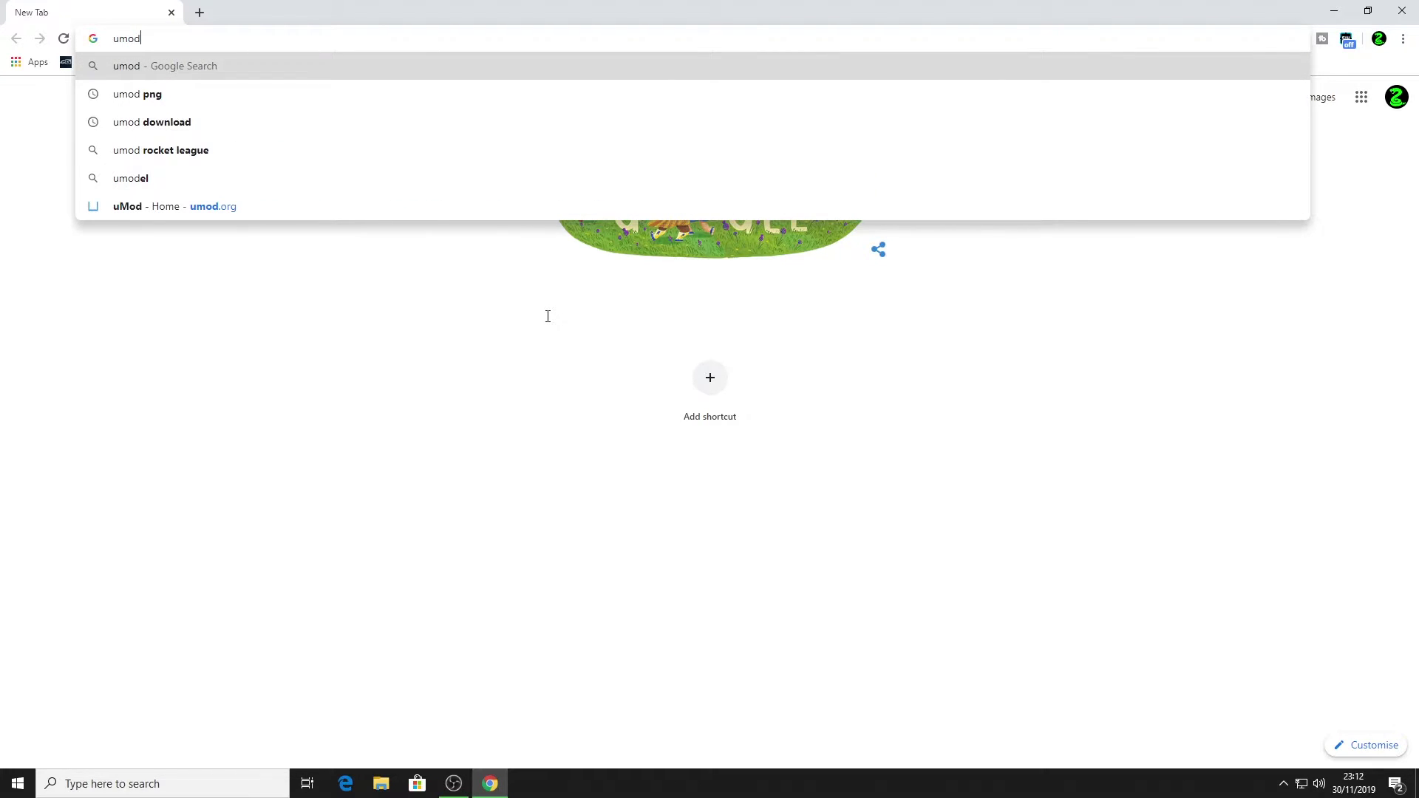
key("Return")
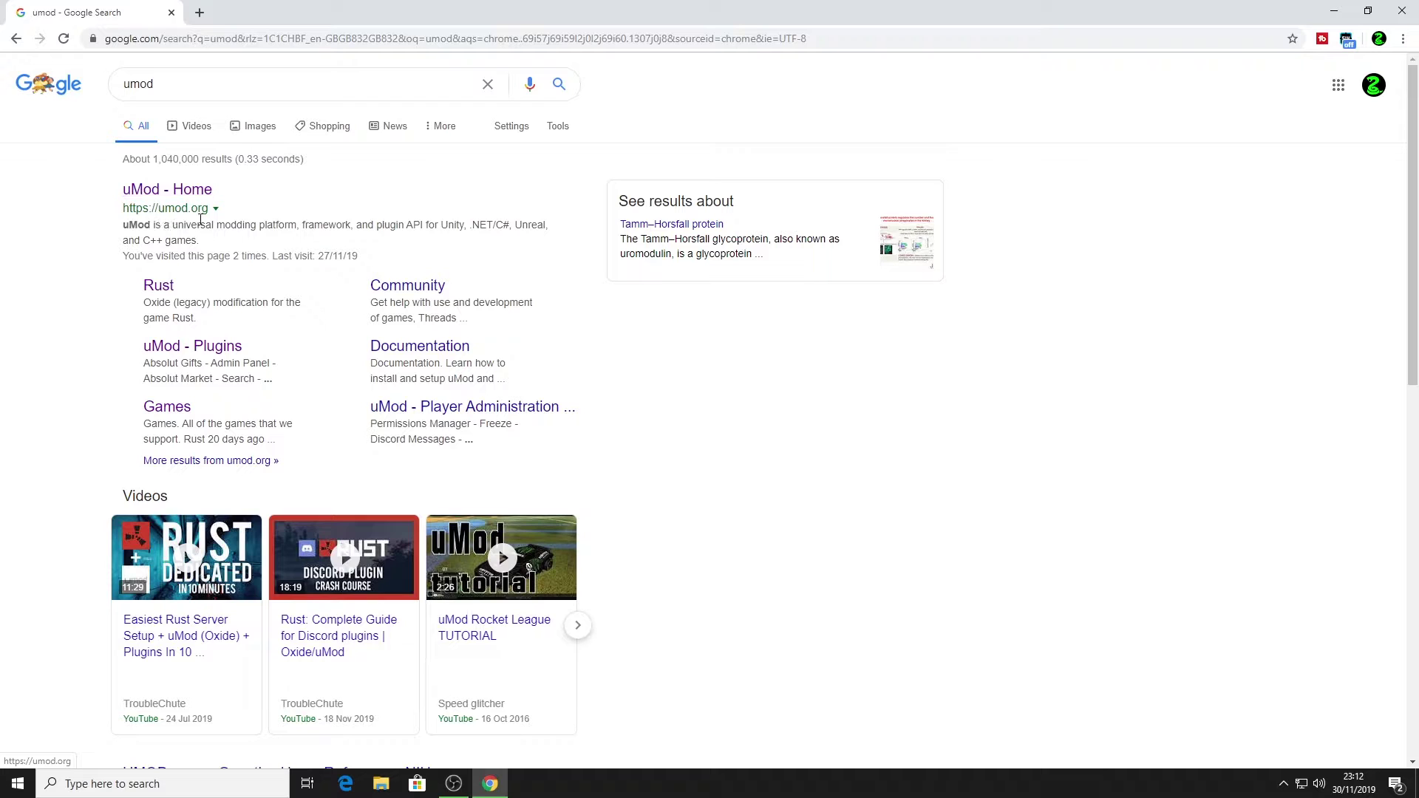
left_click(177, 190)
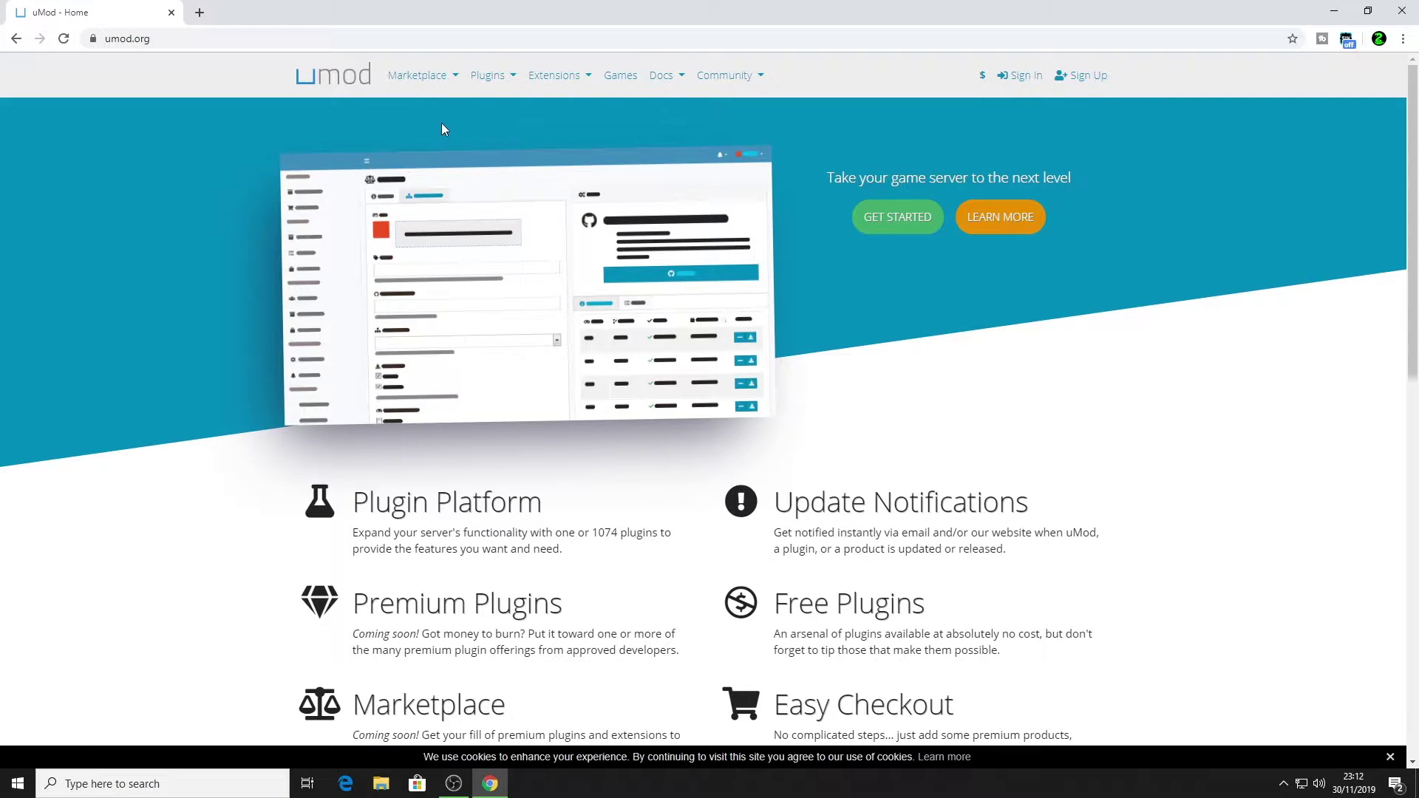
Look through the Marketplace menu, then open Rust from the Games list.
left_click(418, 74)
left_click(416, 133)
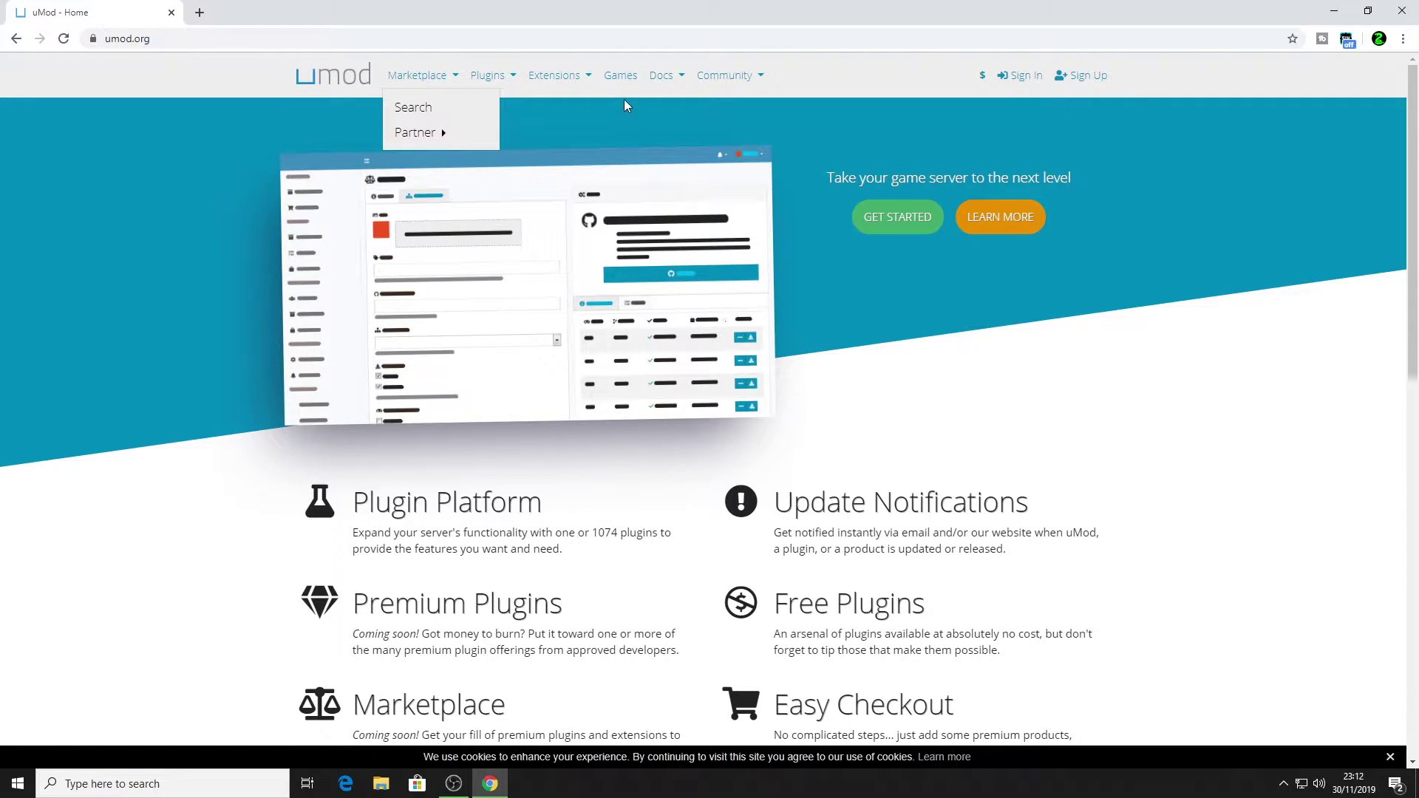
left_click(621, 77)
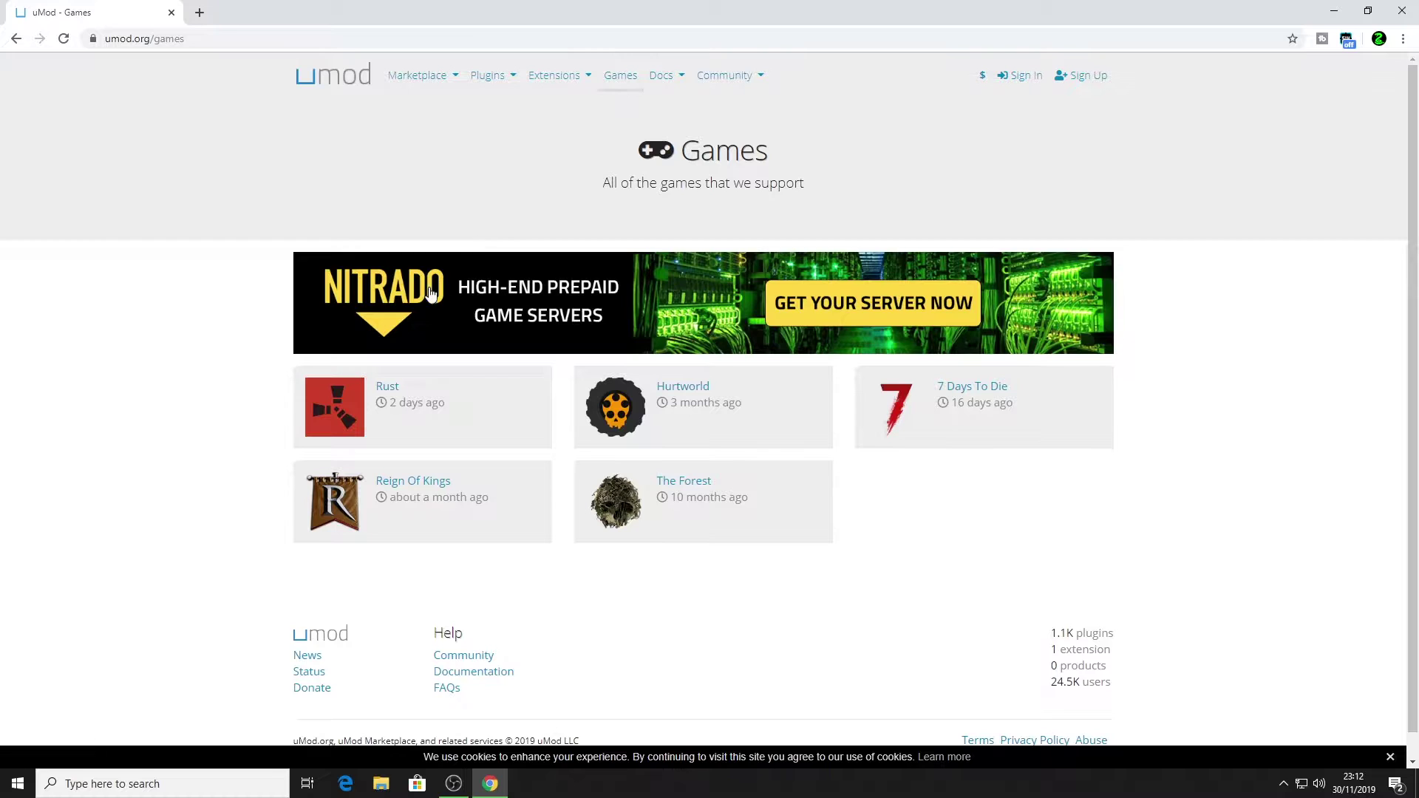
left_click(397, 406)
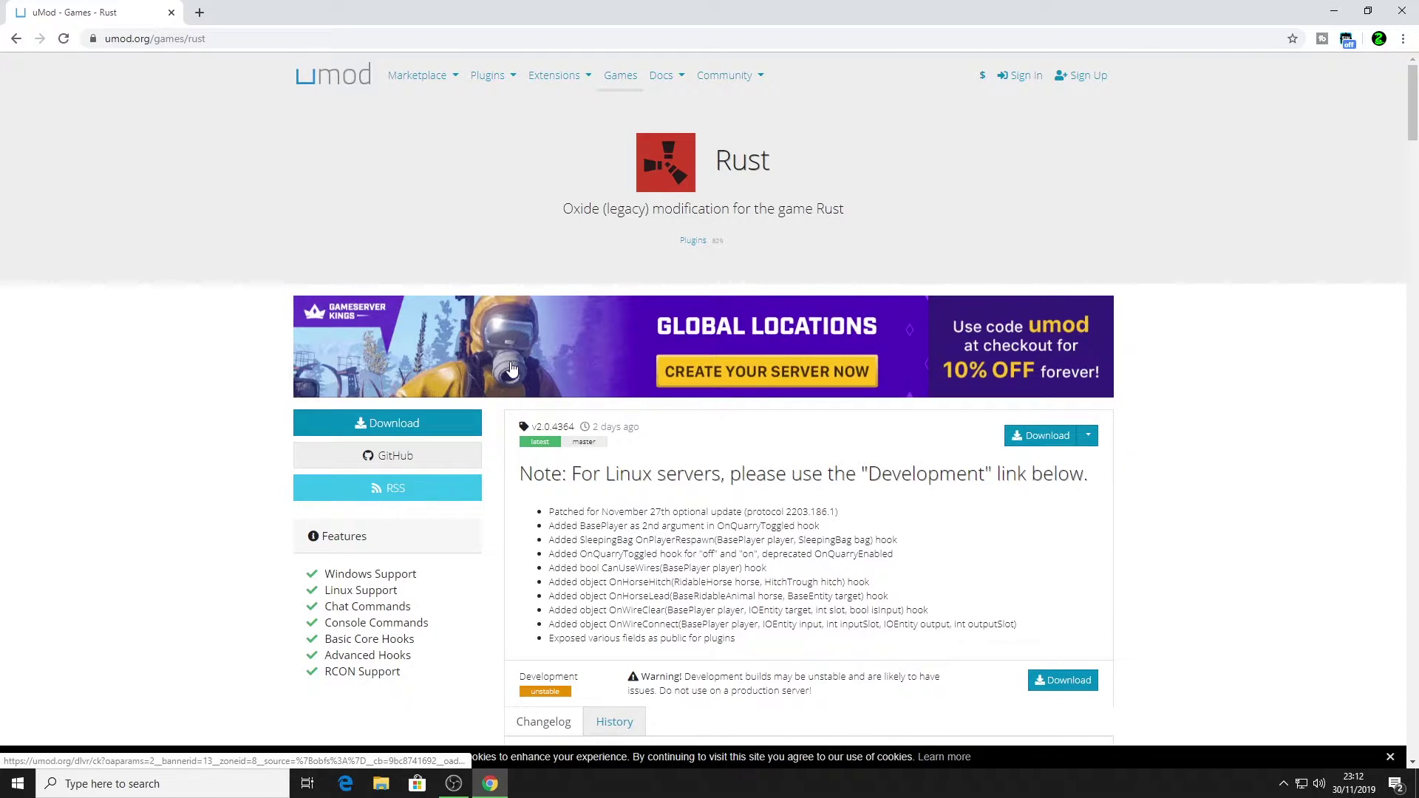
Download the Oxide build for Rust and show Oxide.Rust (2).zip in the Downloads folder.
left_click(382, 427)
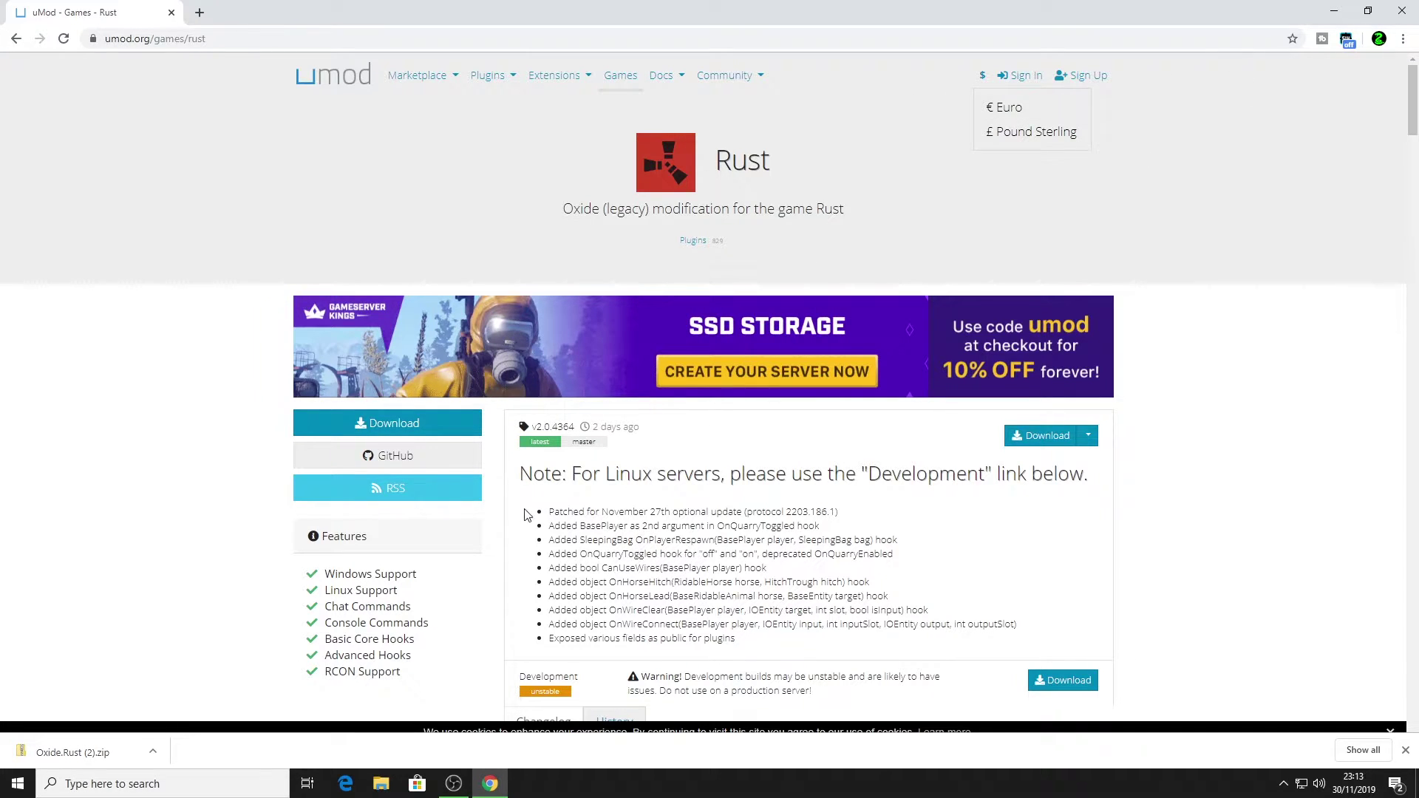
left_click(158, 750)
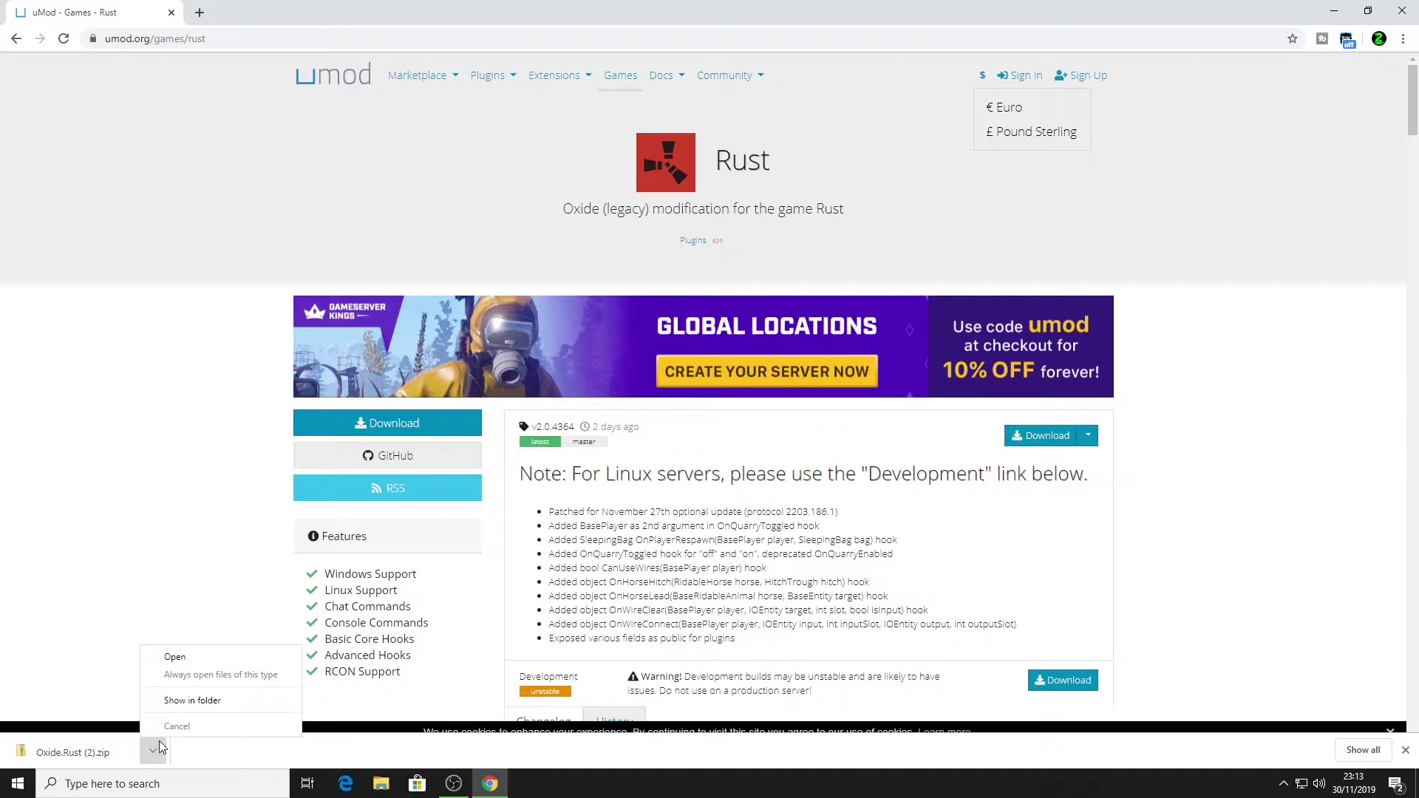
left_click(194, 700)
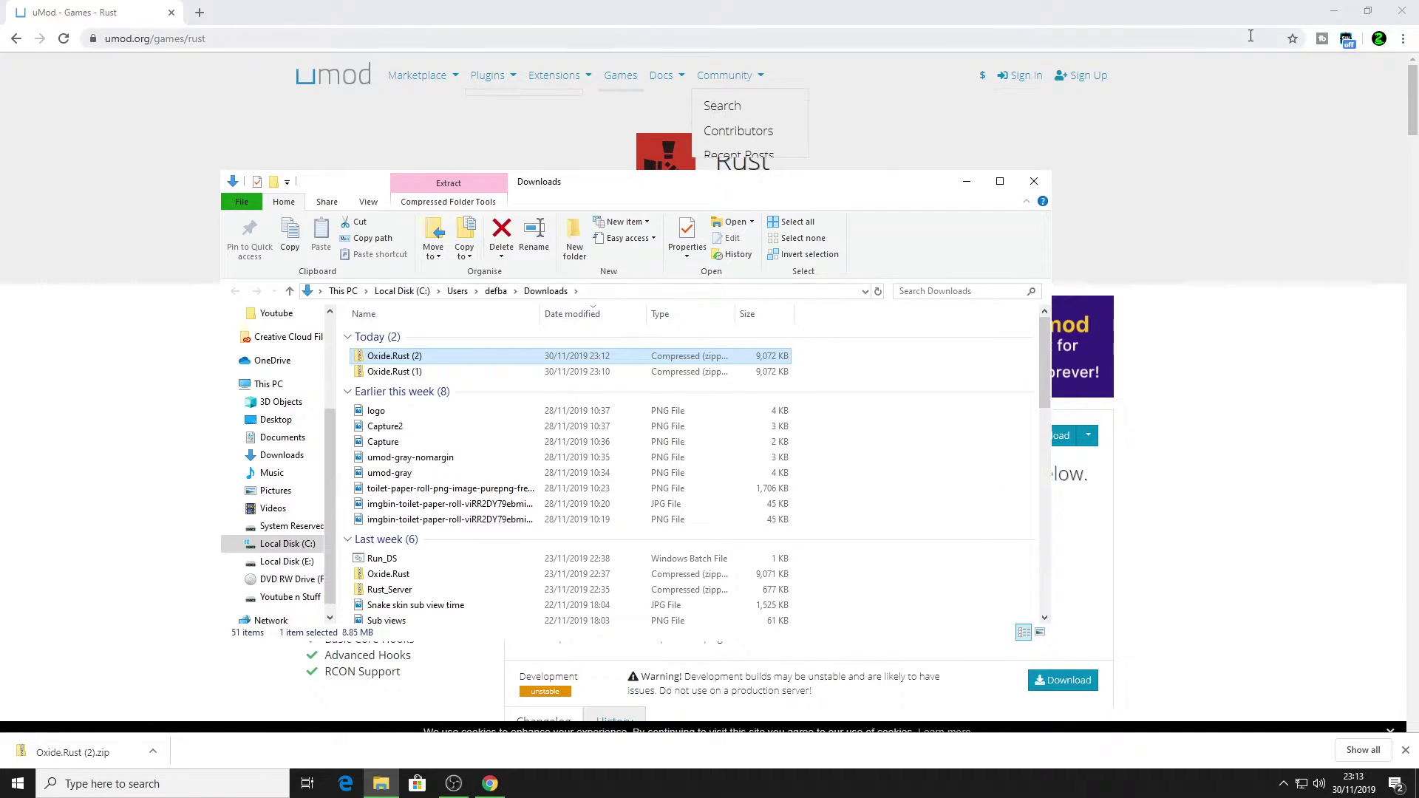
Minimize Chrome and extract Oxide.Rust (2).zip into the Downloads folder.
left_click(1337, 15)
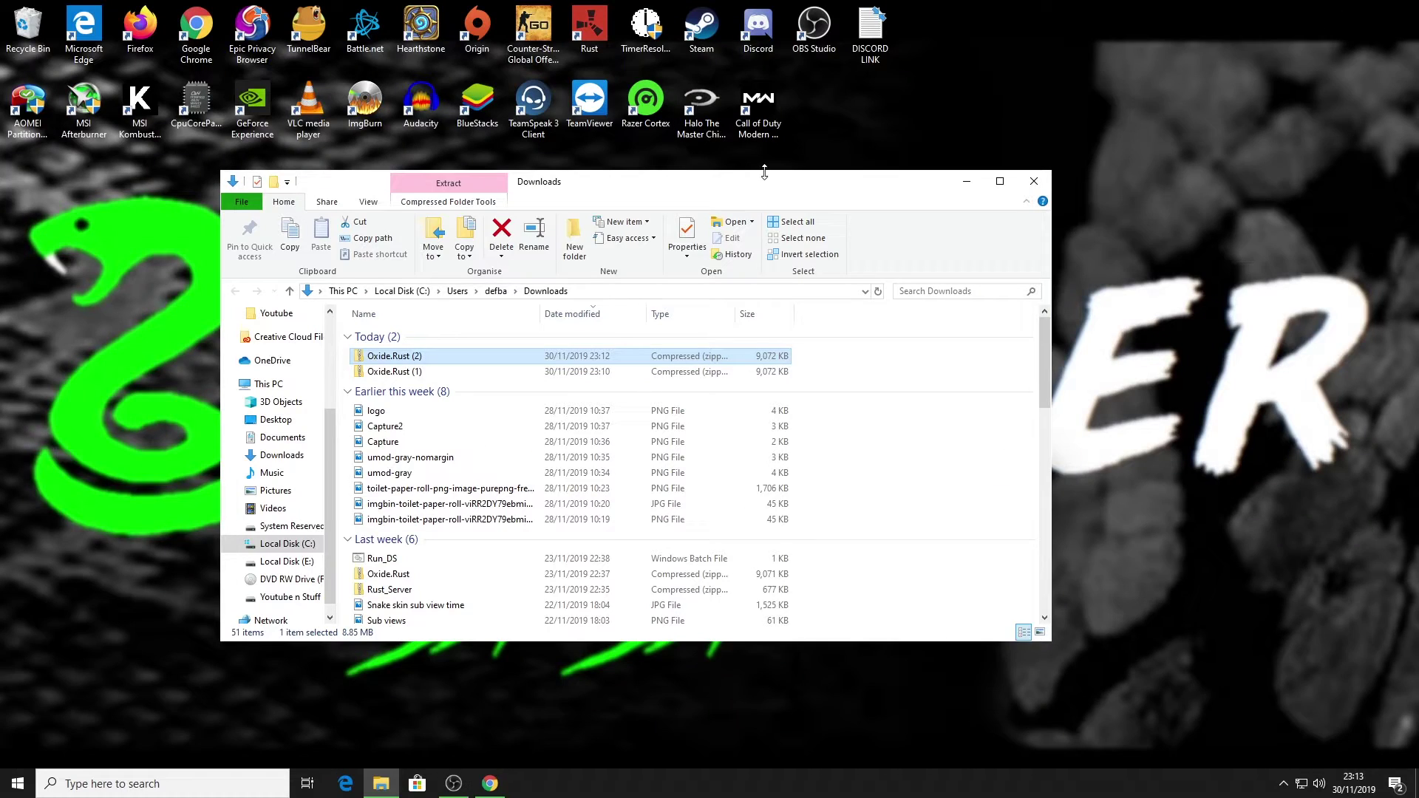
right_click(383, 361)
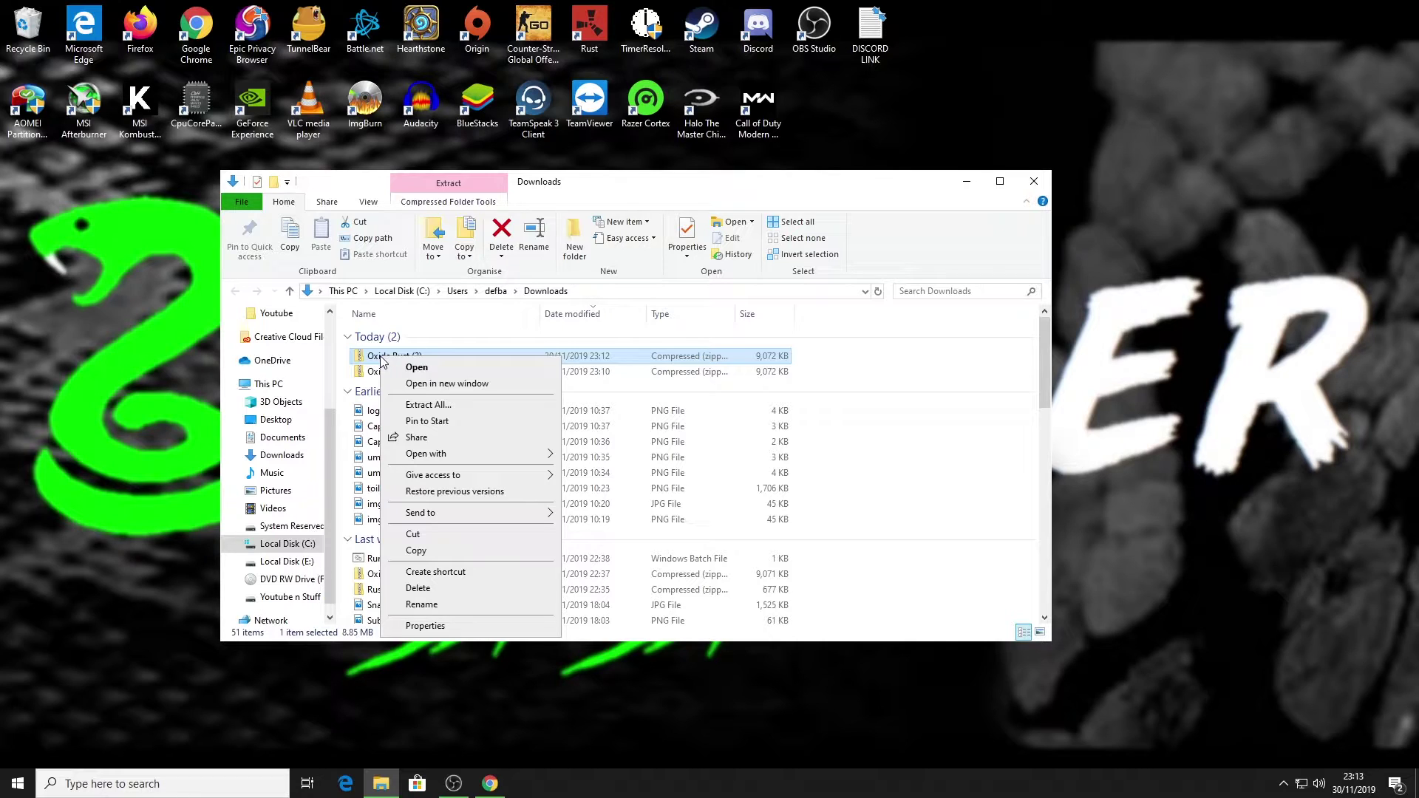
left_click(428, 407)
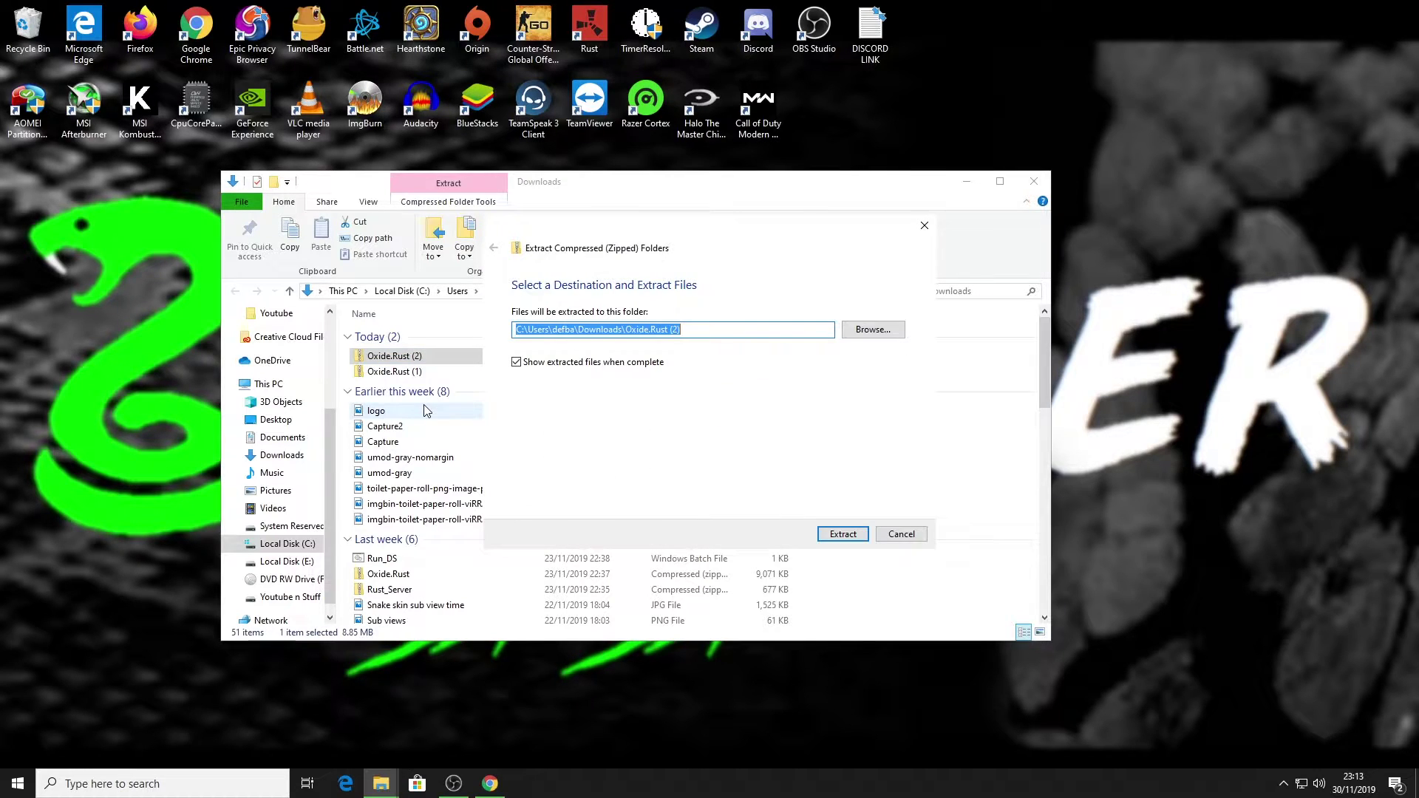
left_click(843, 534)
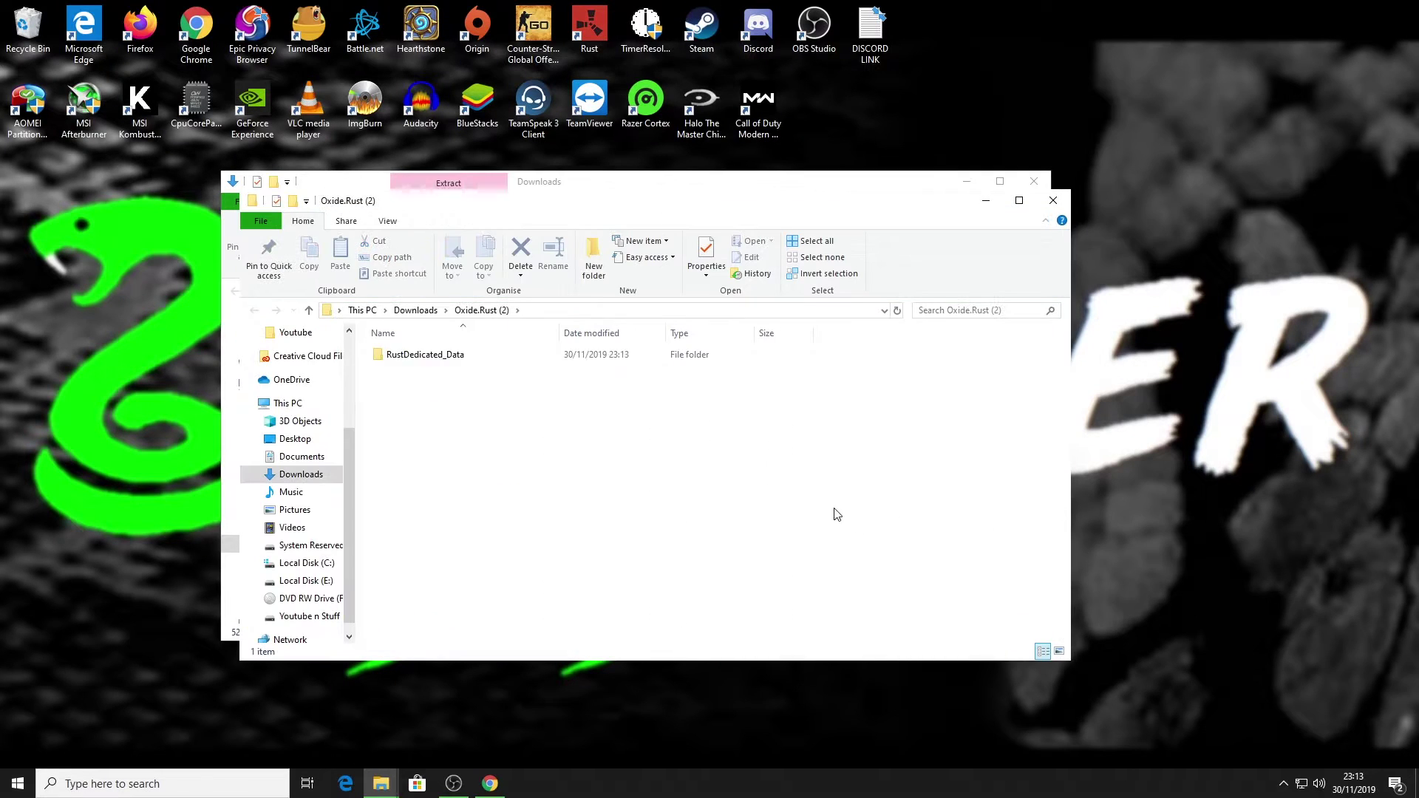
Close the Downloads window and move the narrowed Oxide.Rust (2) window to the upper left.
left_click_drag(579, 191, 633, 180)
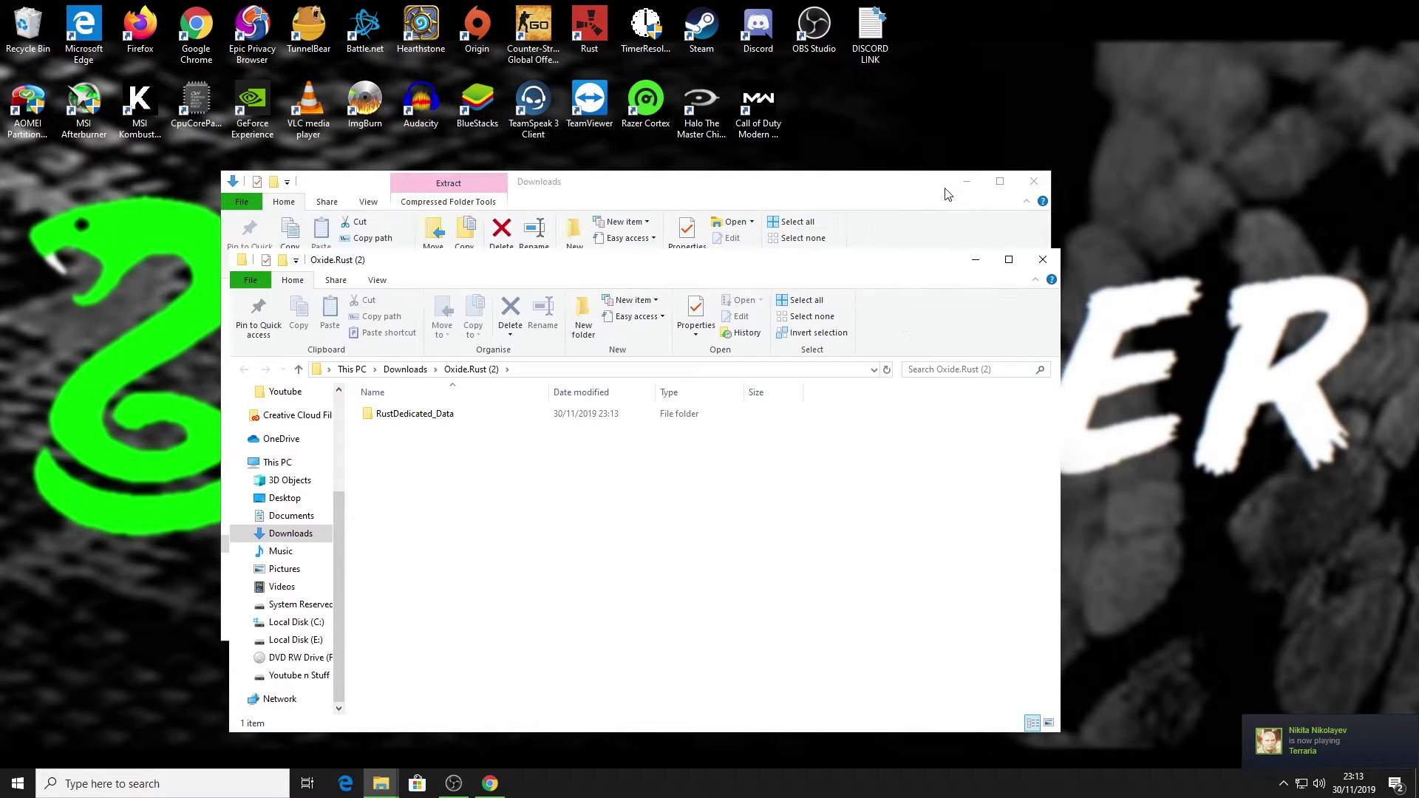
left_click(1041, 183)
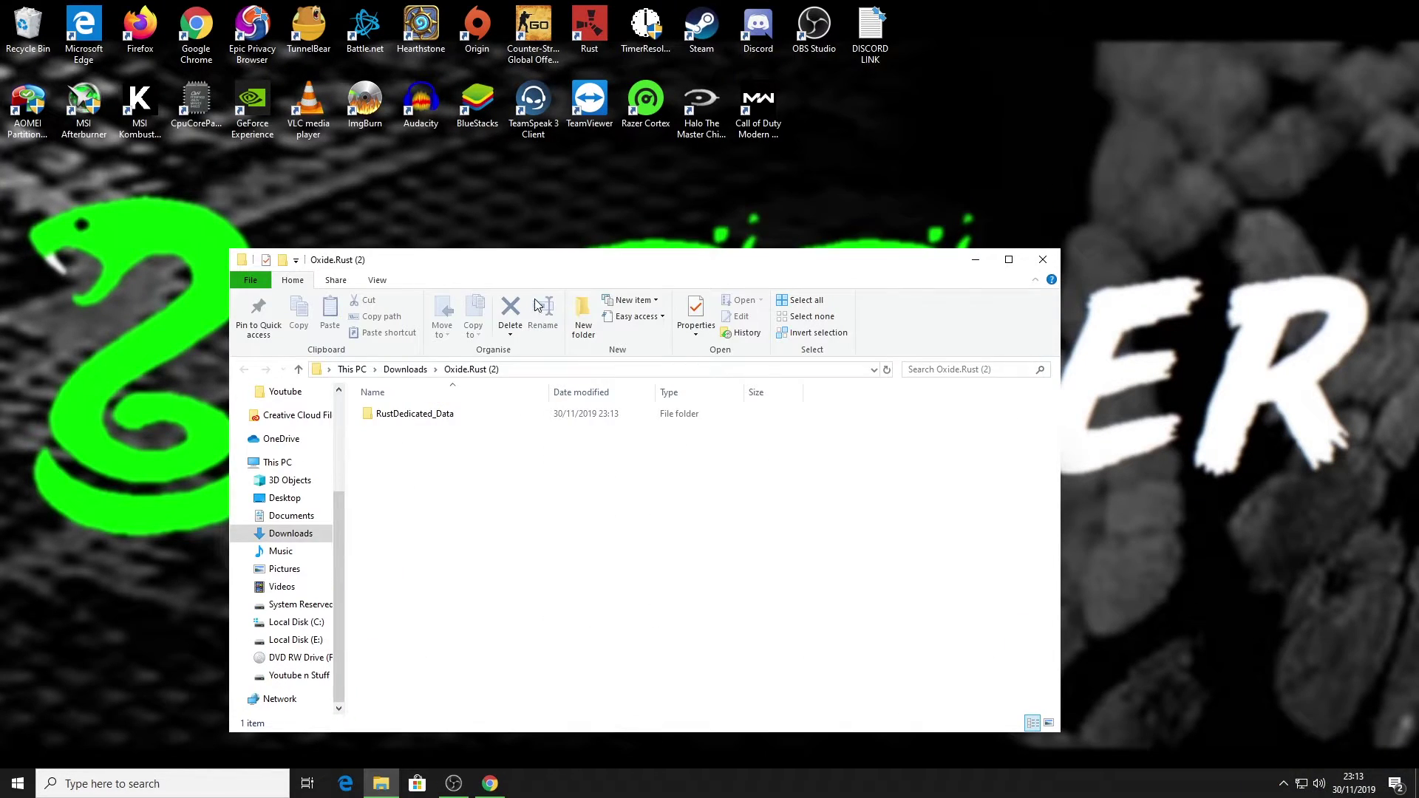
left_click_drag(547, 268, 340, 152)
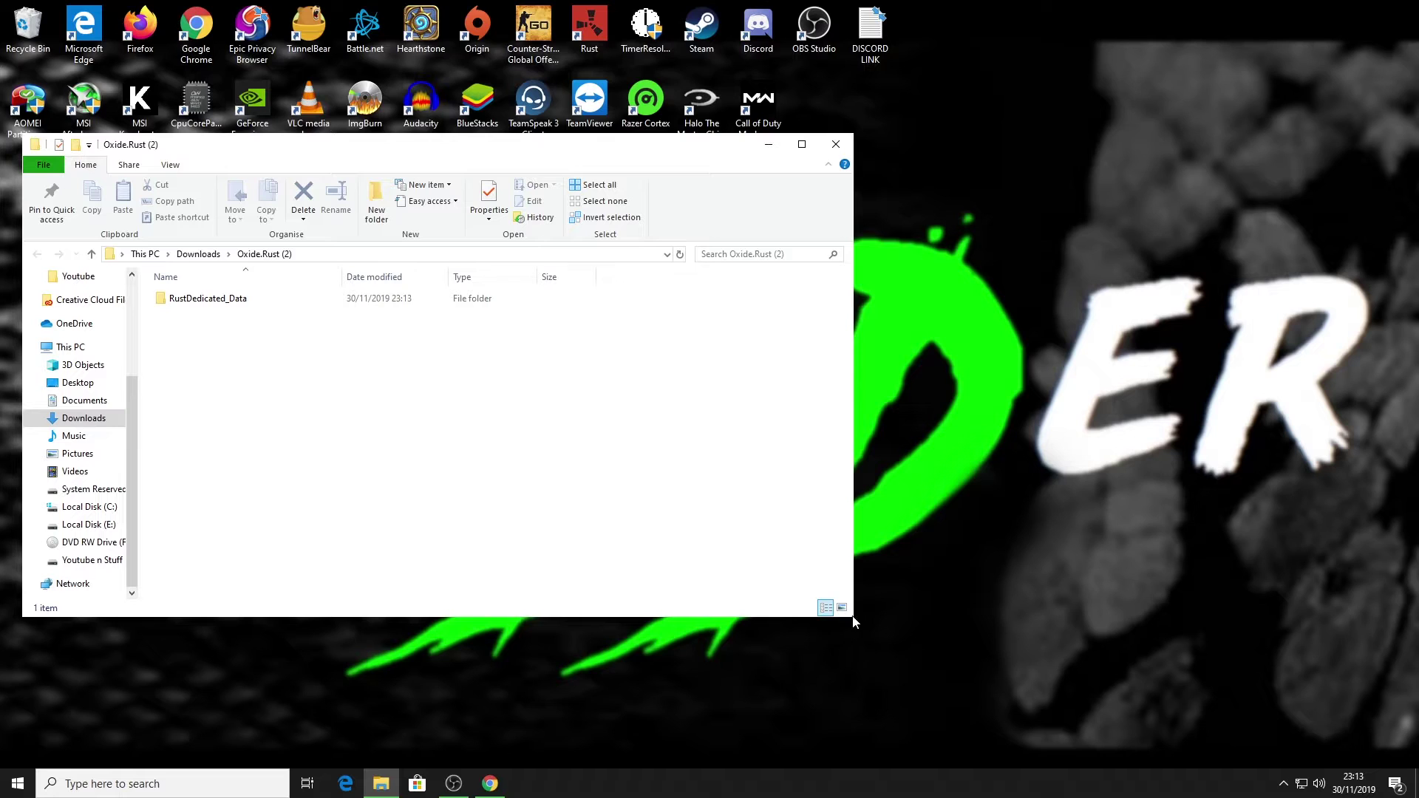
left_click_drag(849, 619, 590, 619)
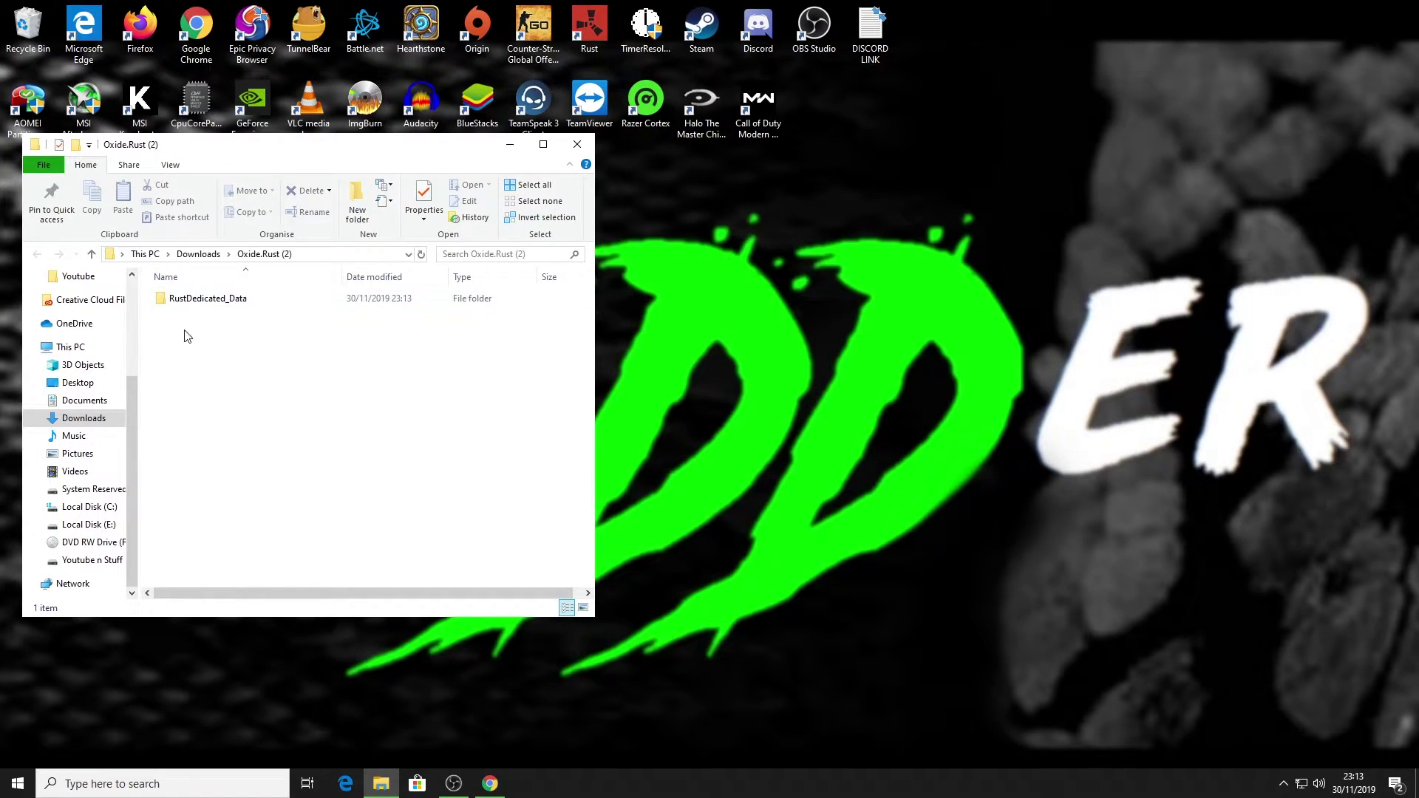
left_click_drag(386, 782, 412, 729)
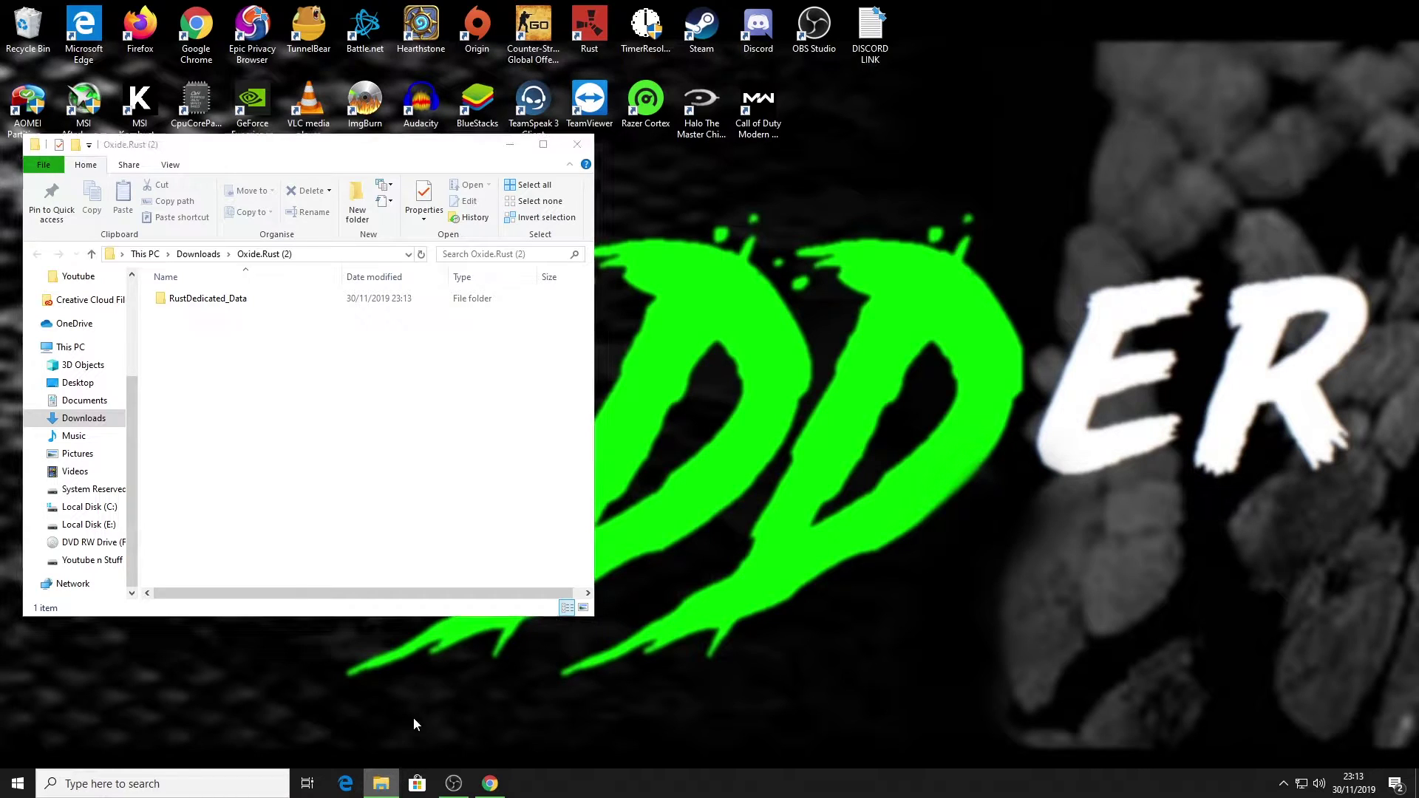
Open a second File Explorer window on the right at C:\Rust_Server.
left_click(339, 707)
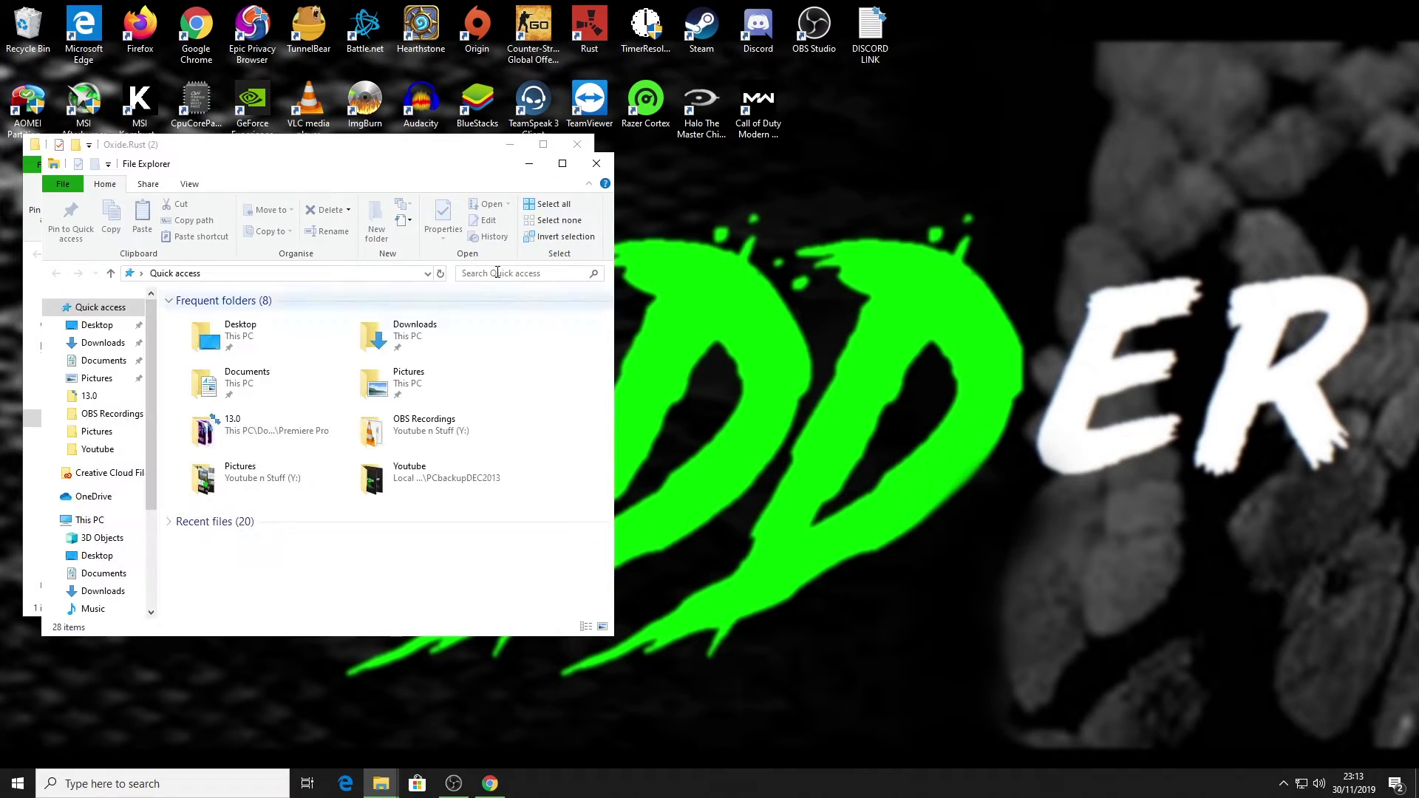
left_click_drag(392, 170, 995, 155)
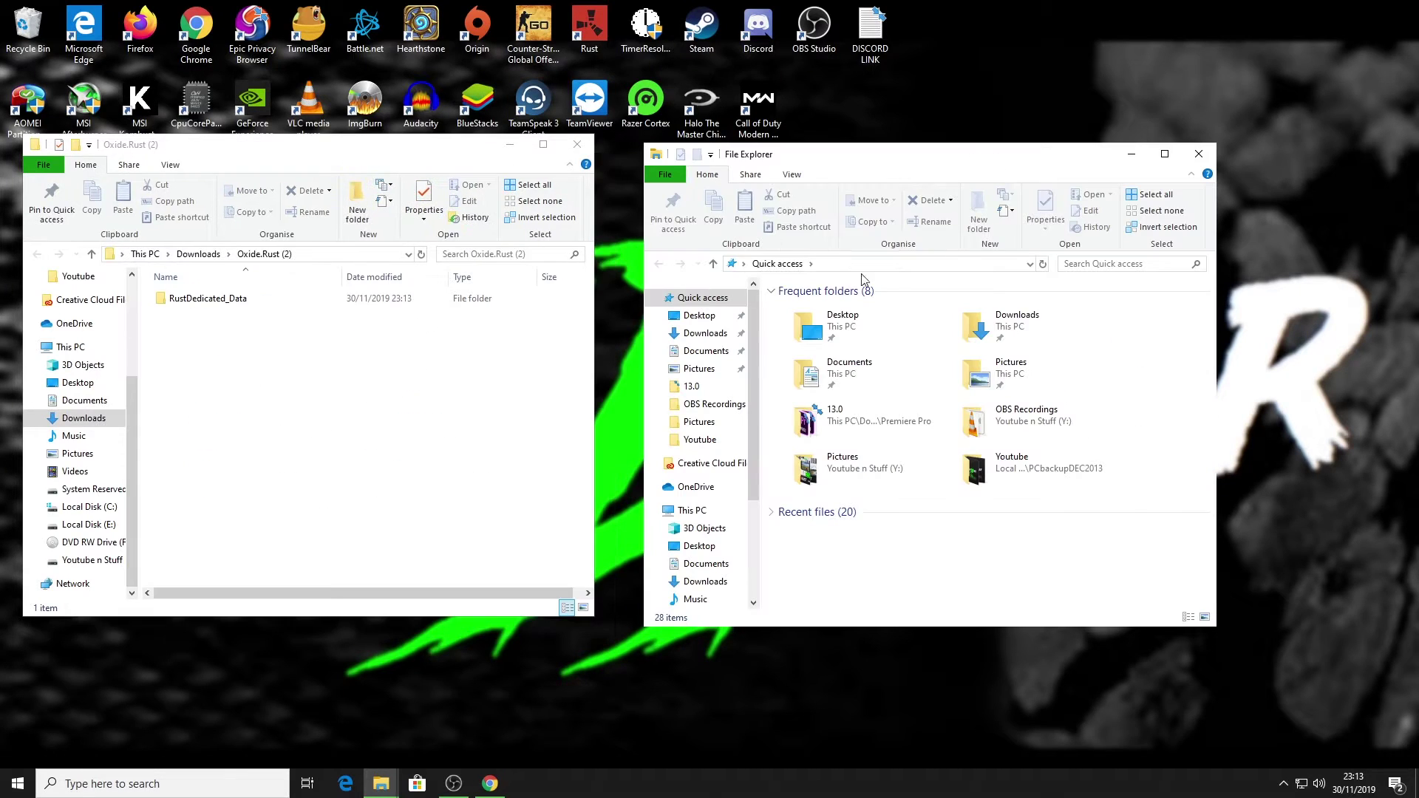
left_click(689, 513)
double_click(1024, 510)
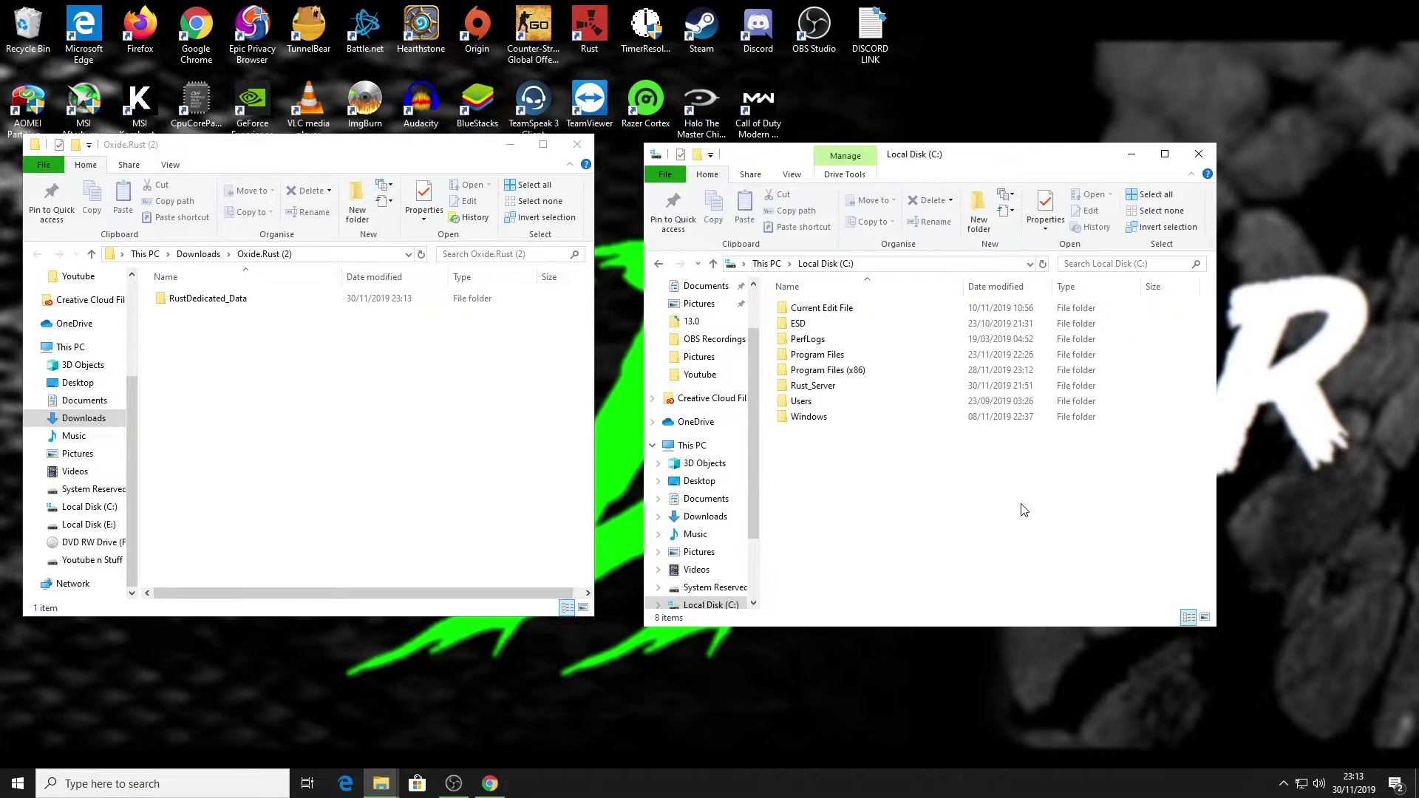
left_click(803, 390)
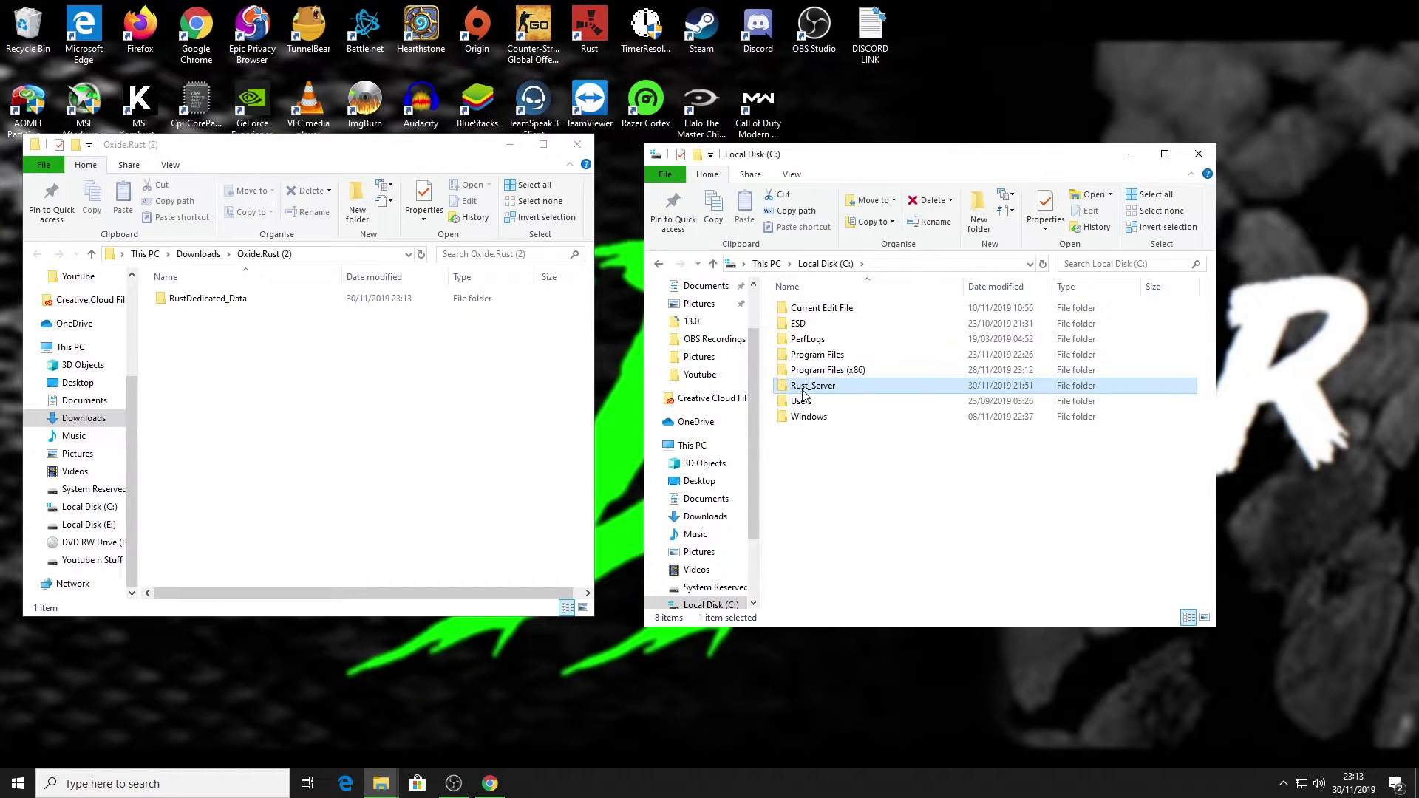
double_click(803, 390)
left_click_drag(822, 152, 810, 141)
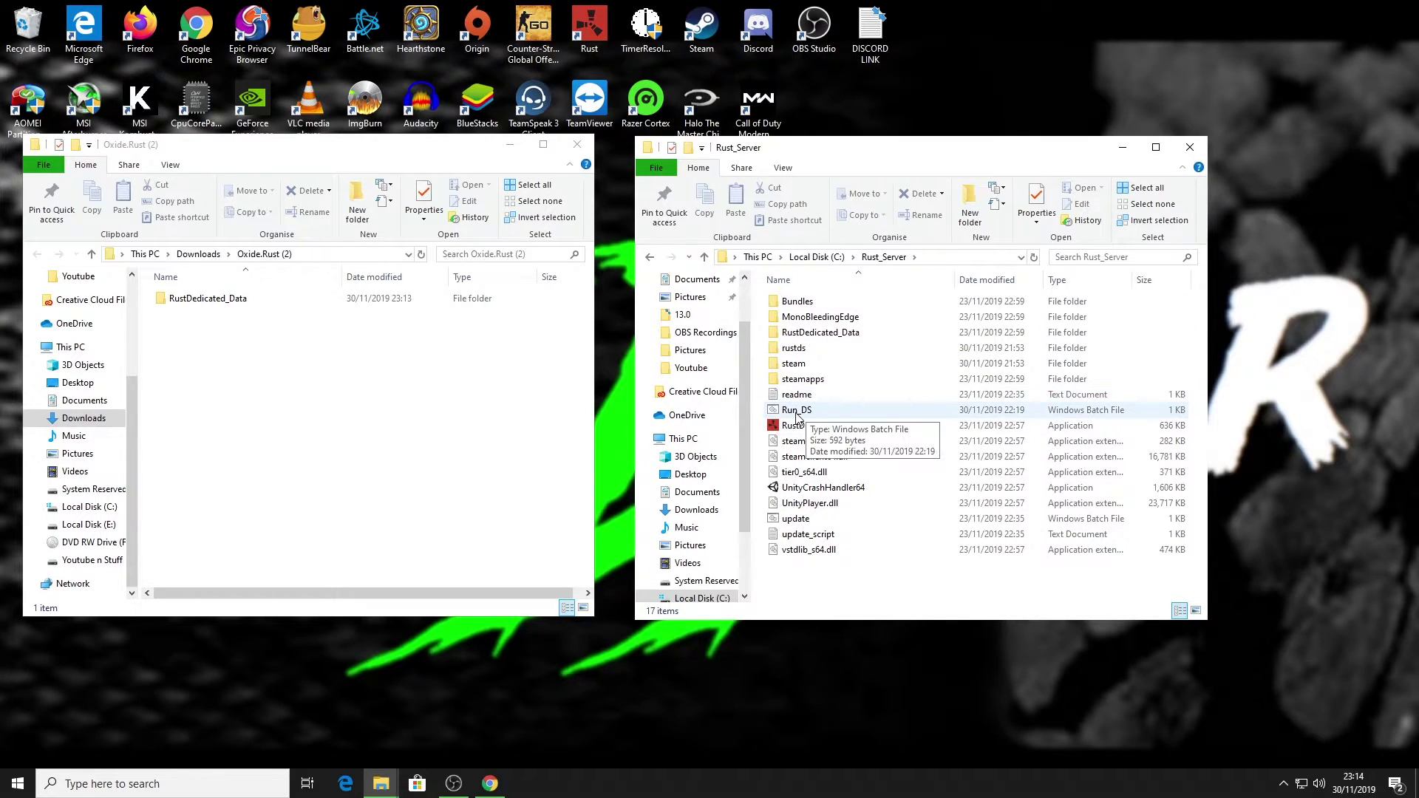
Open the Run_DS batch file for editing in Notepad.
right_click(797, 416)
left_click(887, 381)
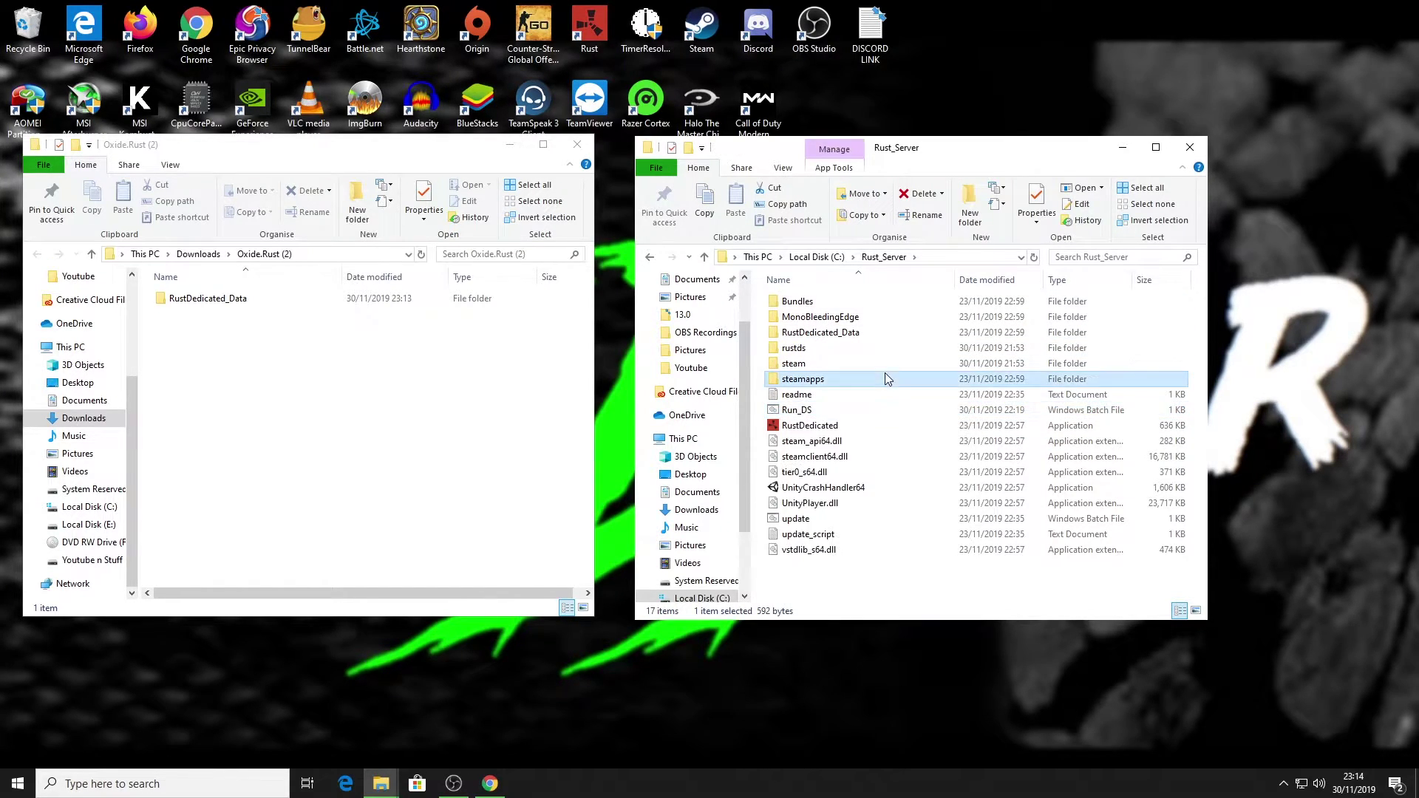
right_click(799, 414)
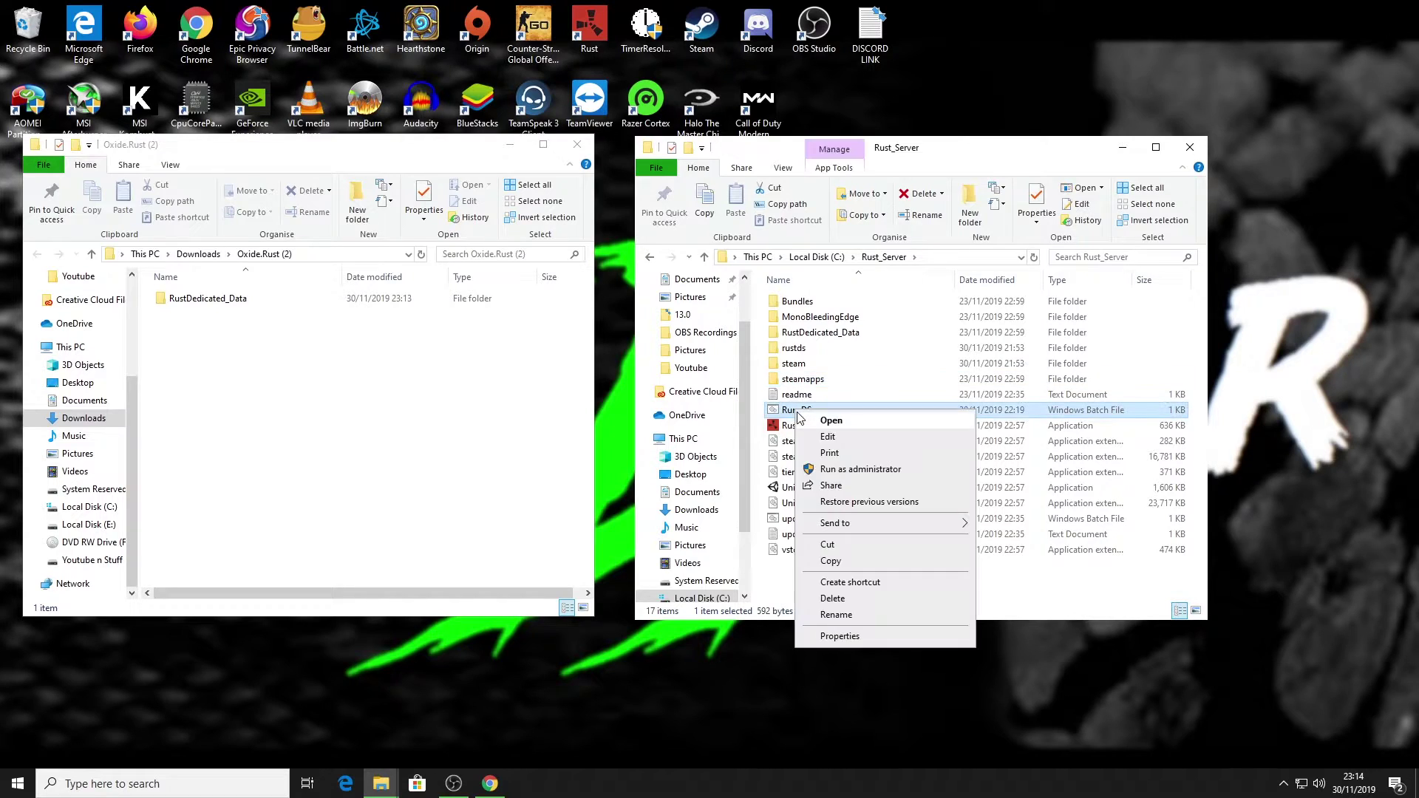
left_click(827, 438)
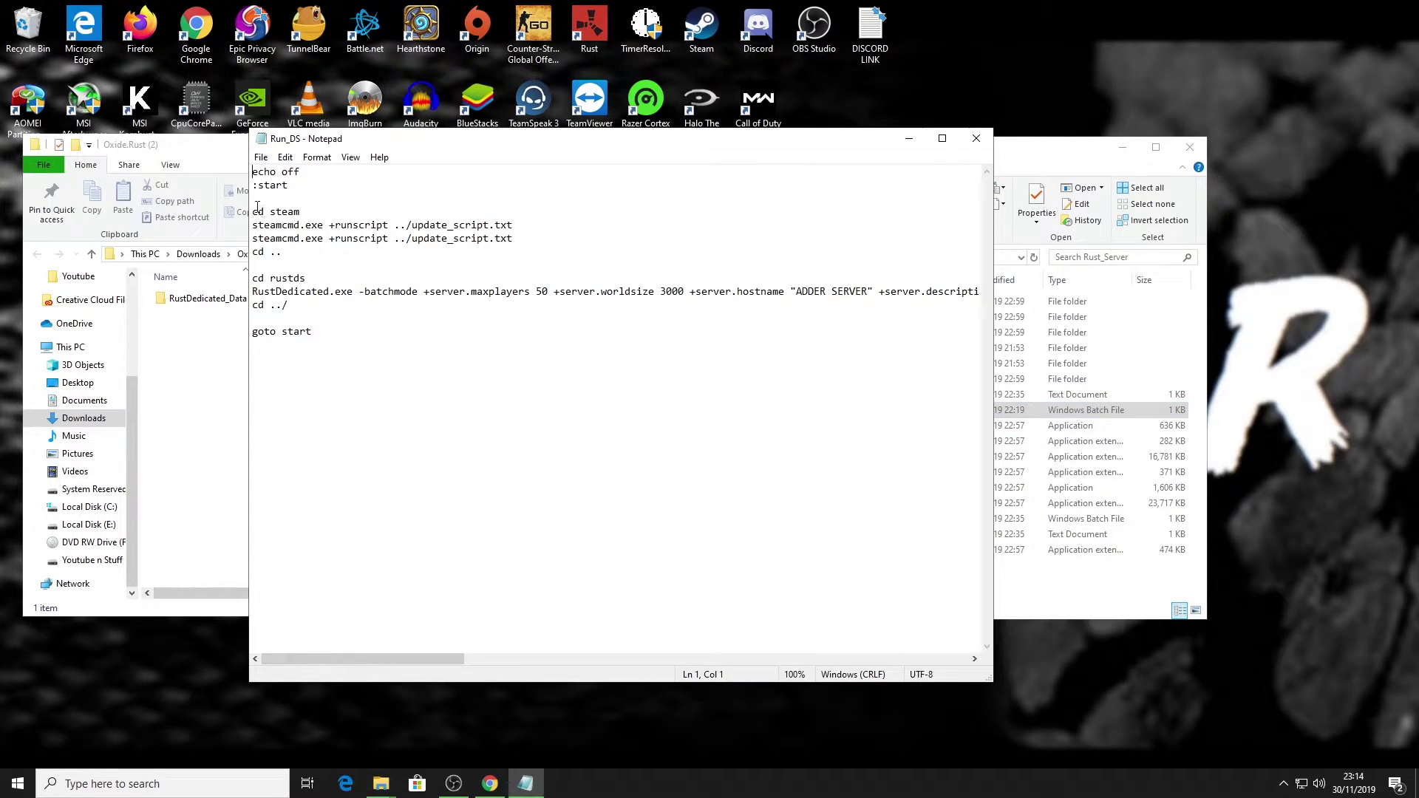
Select Run_DS's cd steam through cd .. lines, then close Notepad without changes.
left_click_drag(253, 212, 301, 266)
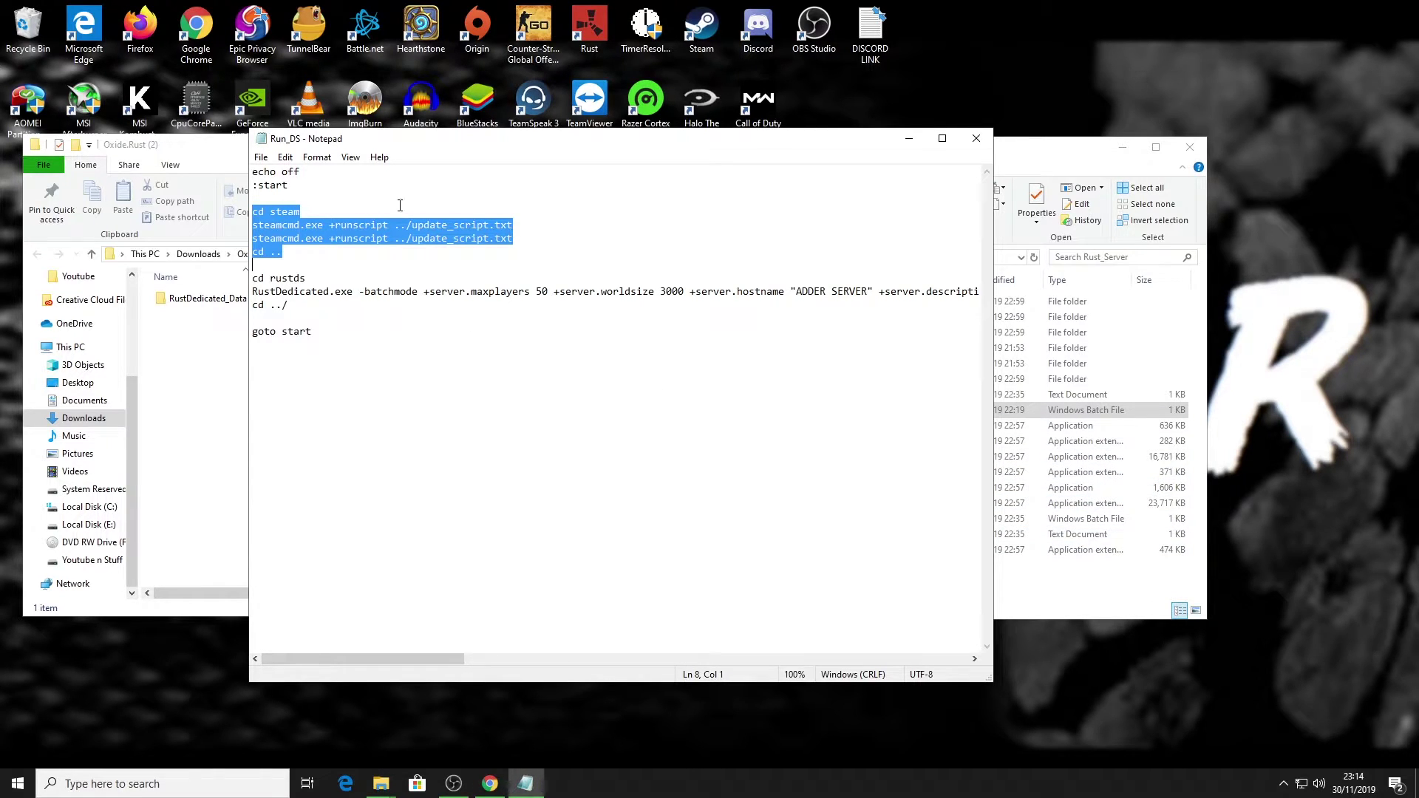
left_click(976, 138)
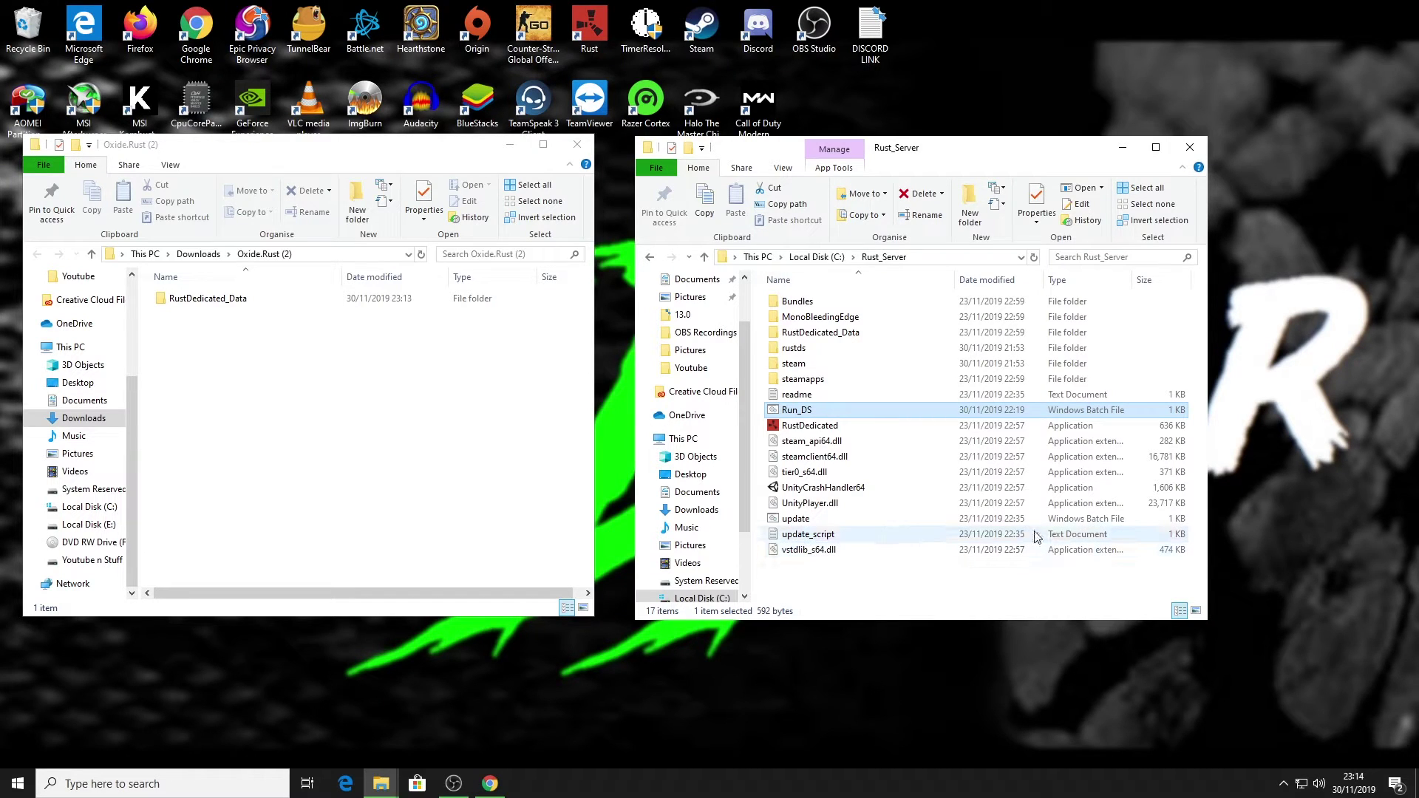
right_click(800, 540)
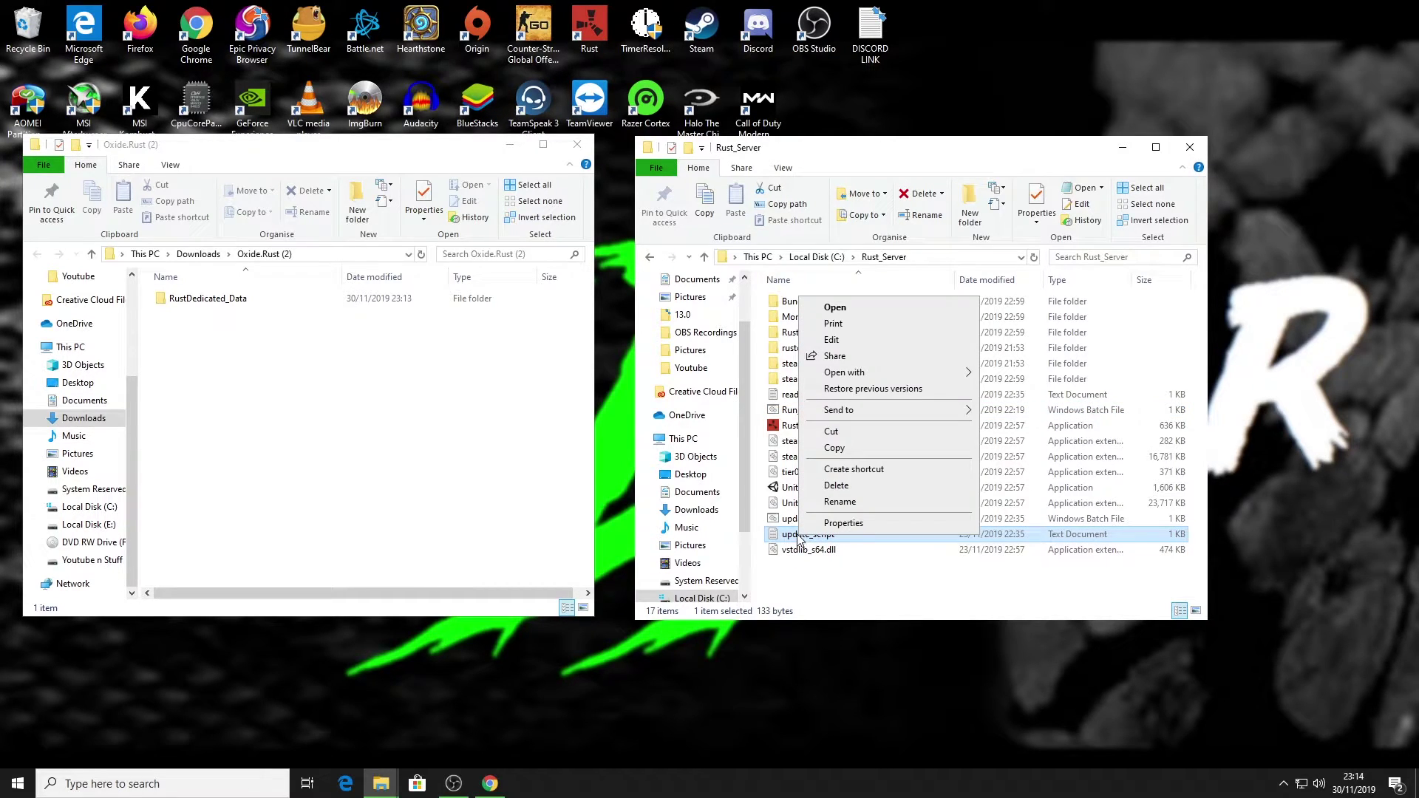
left_click(838, 340)
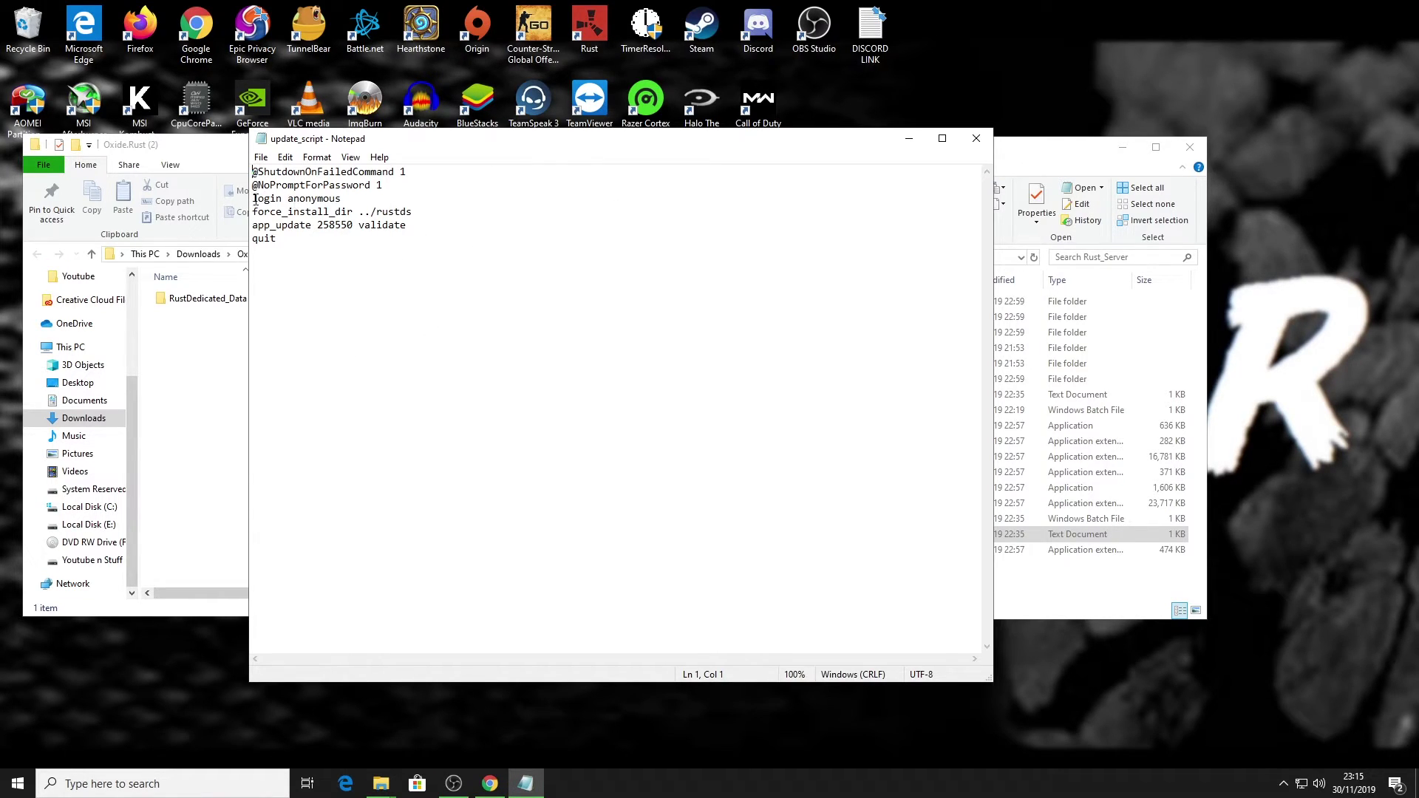
left_click_drag(254, 199, 331, 259)
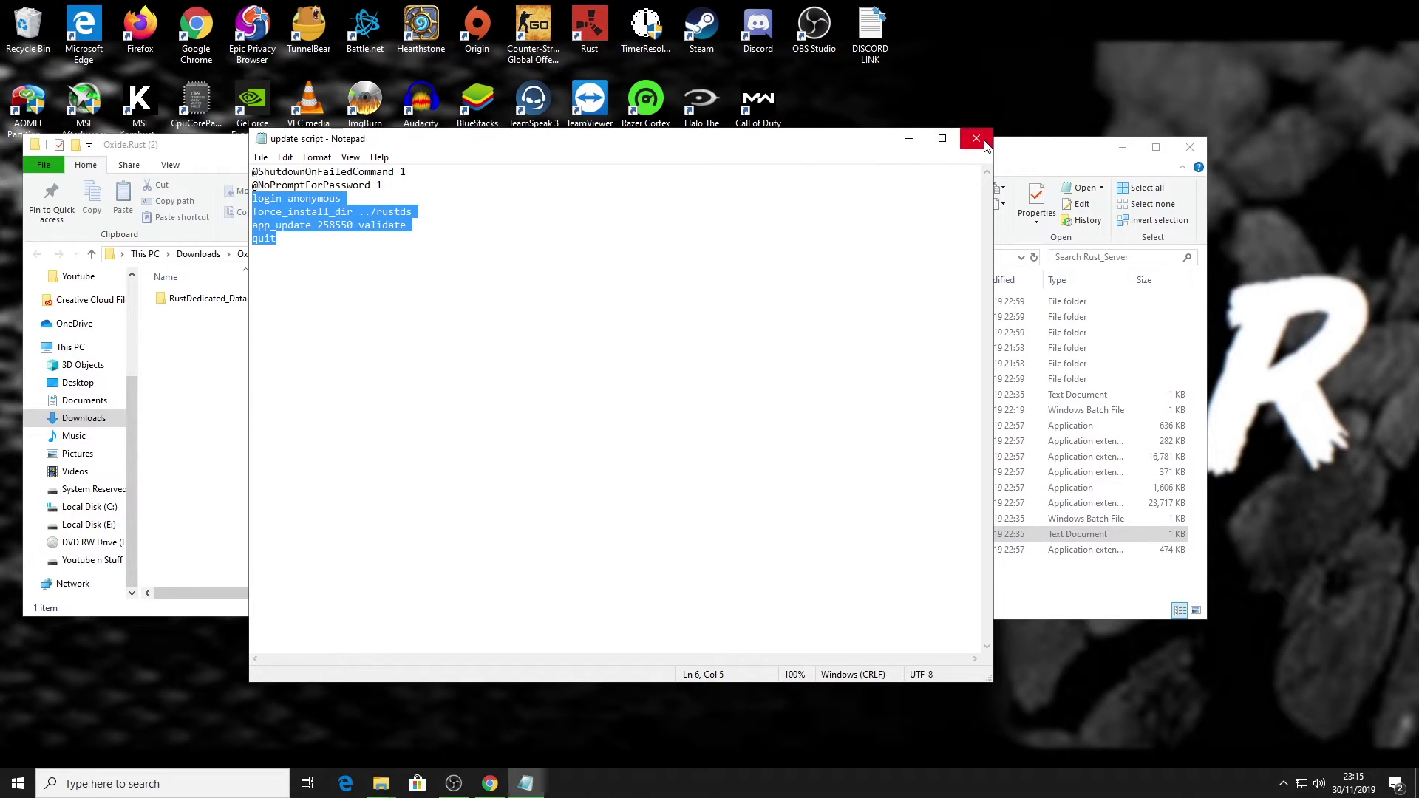
left_click(977, 138)
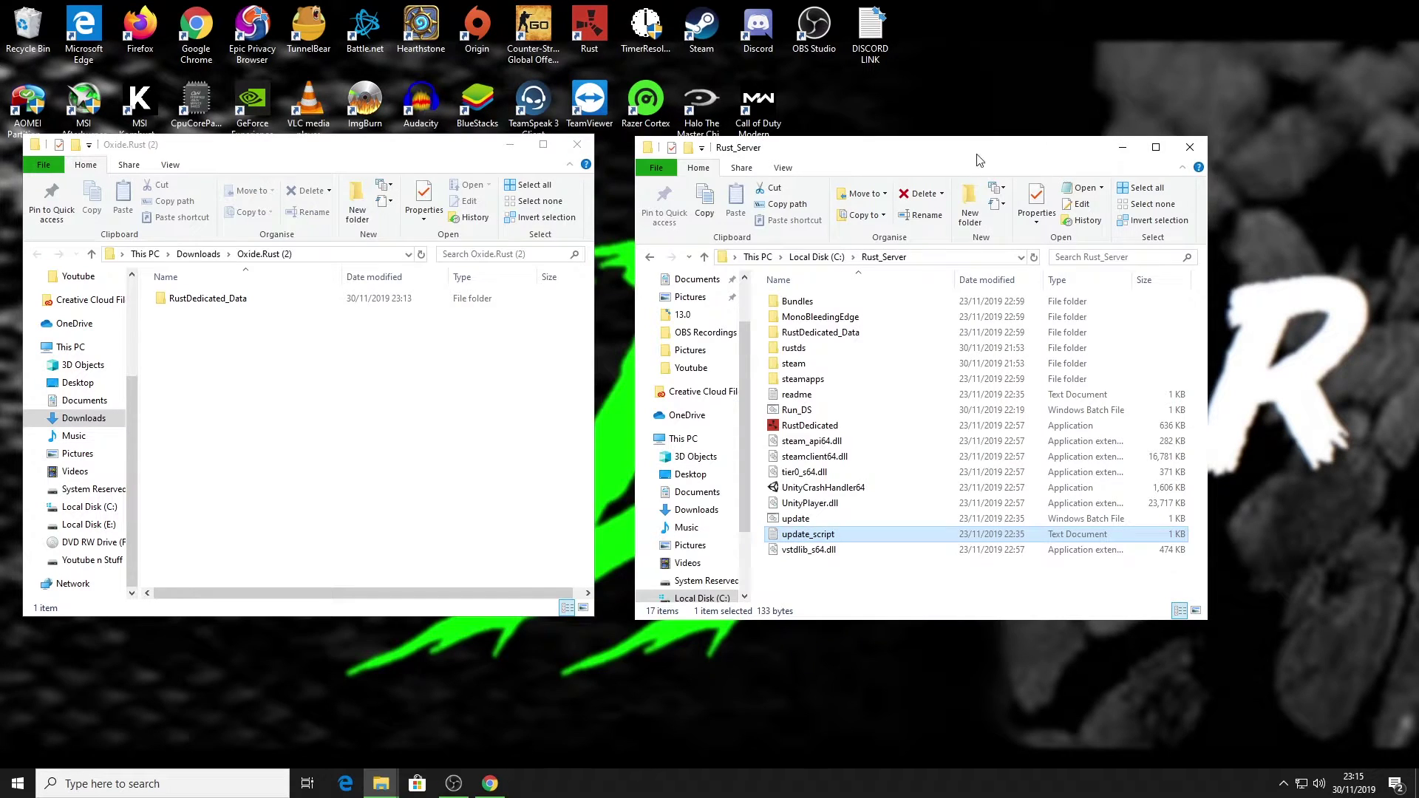
Edit Run_DS to delete the cd steam, steamcmd update and cd .. lines, then save.
right_click(788, 412)
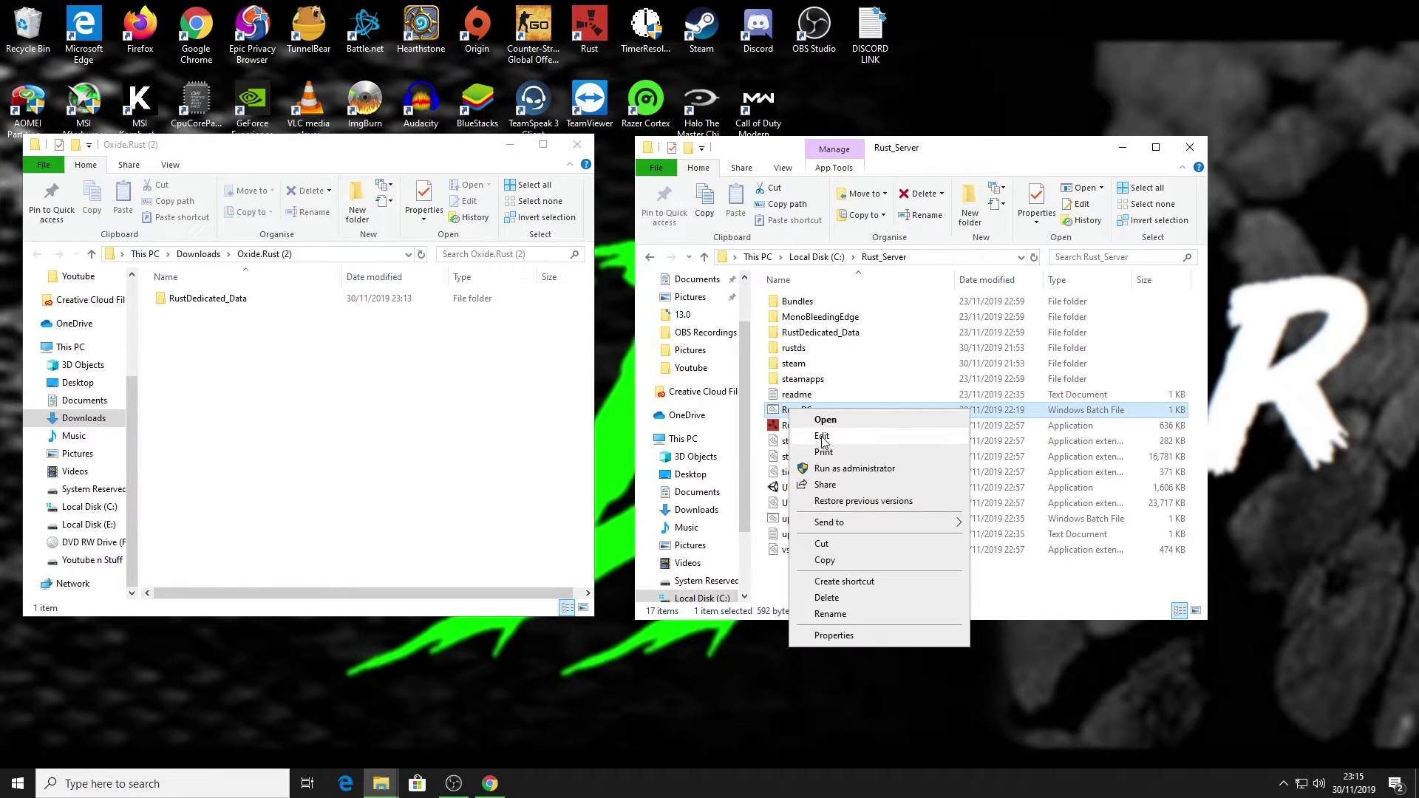
left_click(810, 436)
left_click_drag(252, 211, 295, 268)
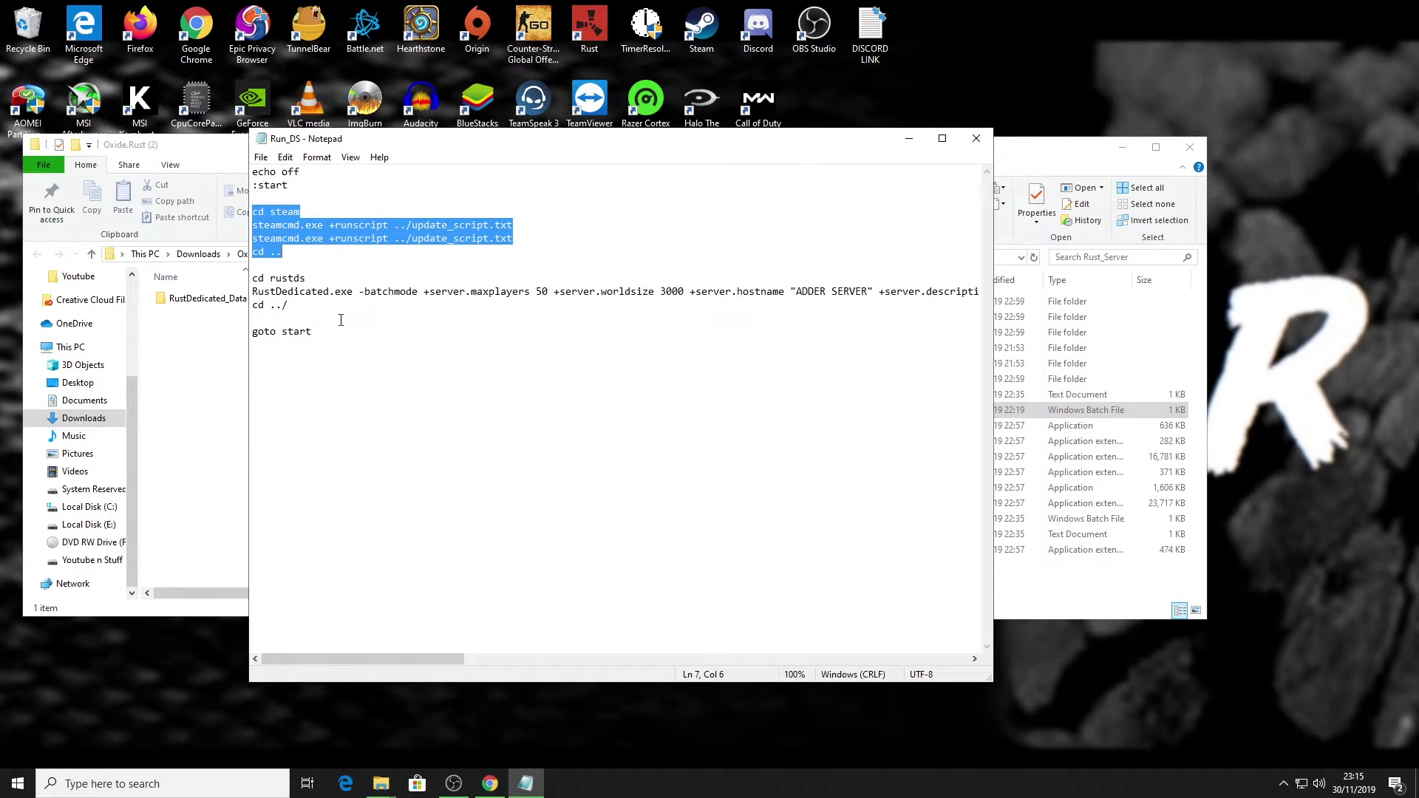
key("Delete")
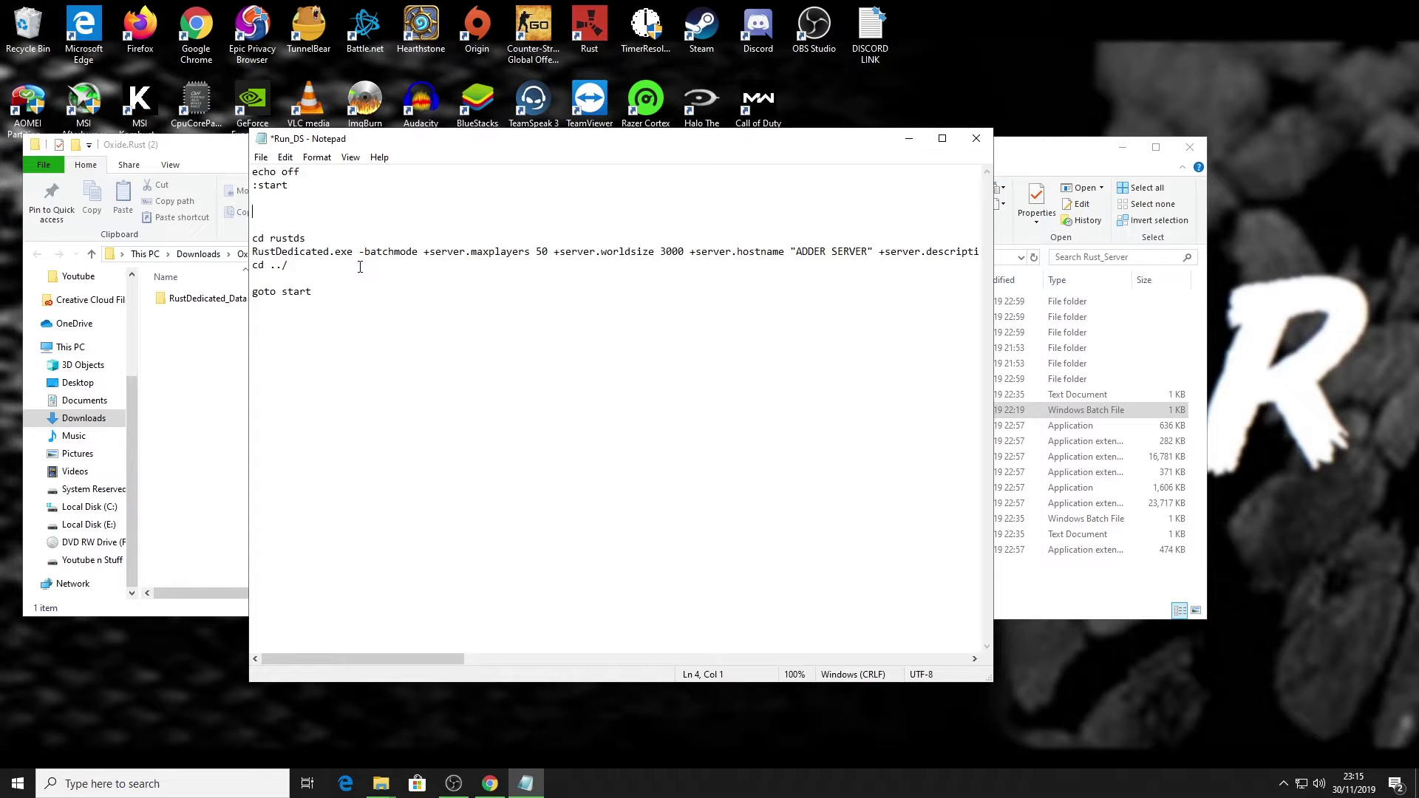
left_click(261, 157)
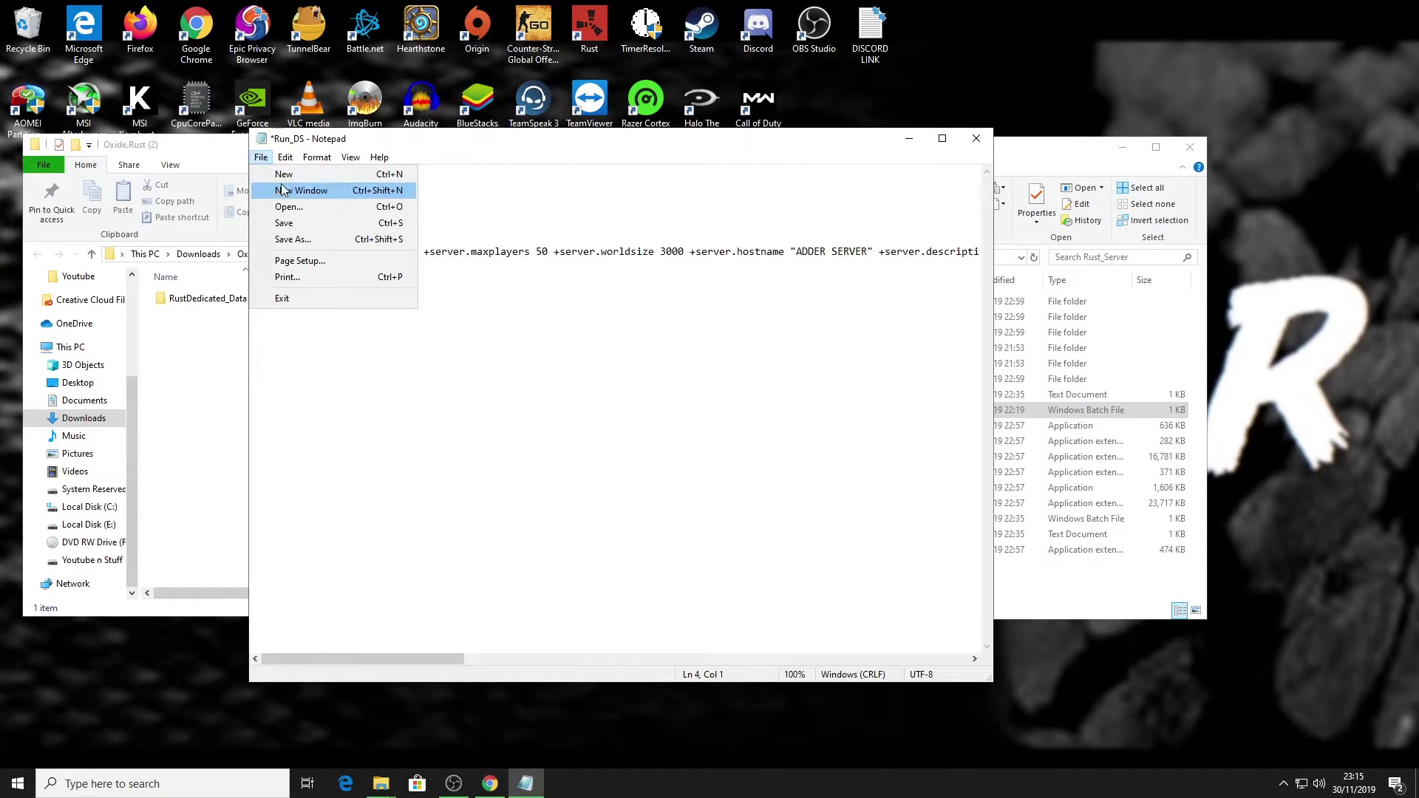
left_click(285, 225)
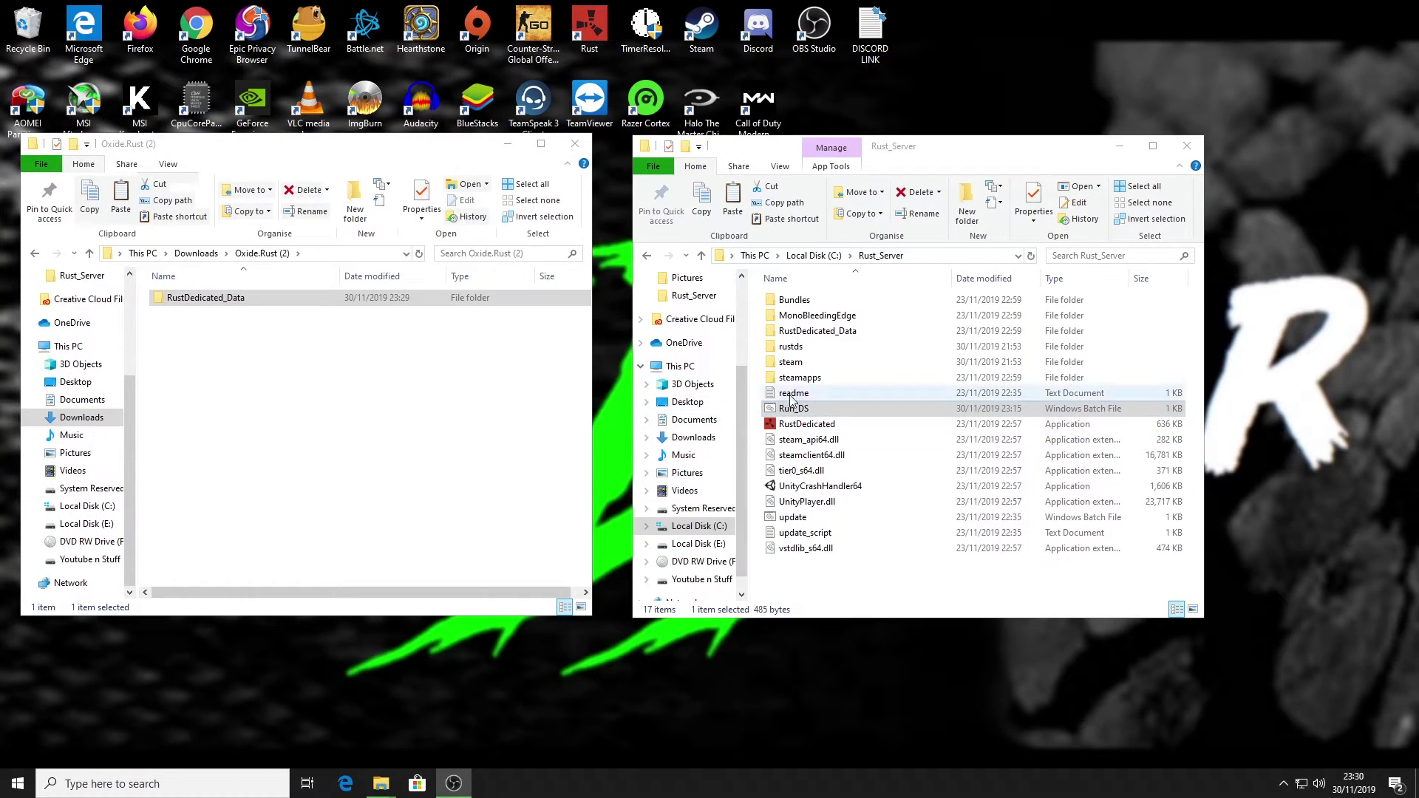
left_click(779, 412)
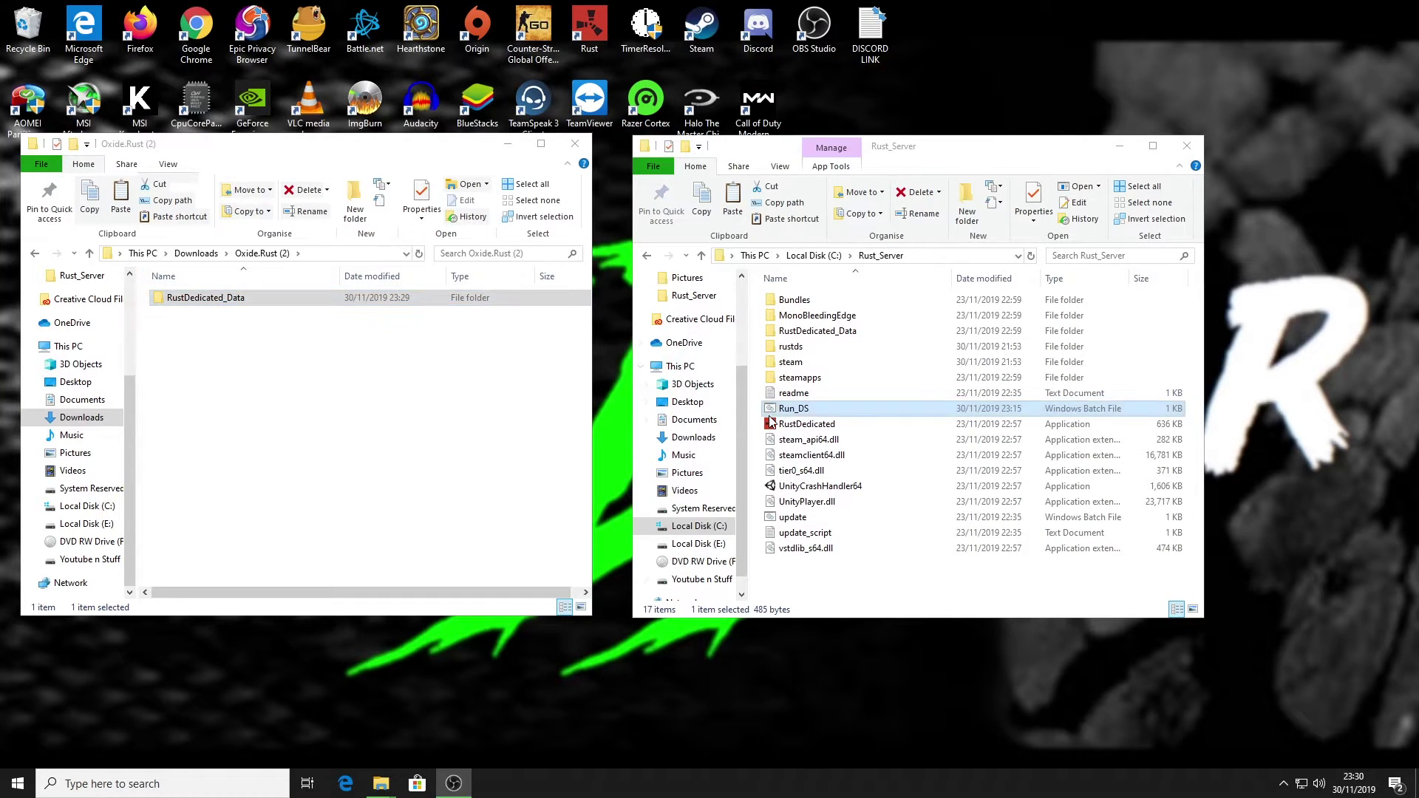
Move Oxide's RustDedicated_Data into rustds, replacing existing files, then return to Rust_Server.
double_click(786, 347)
left_click(183, 299)
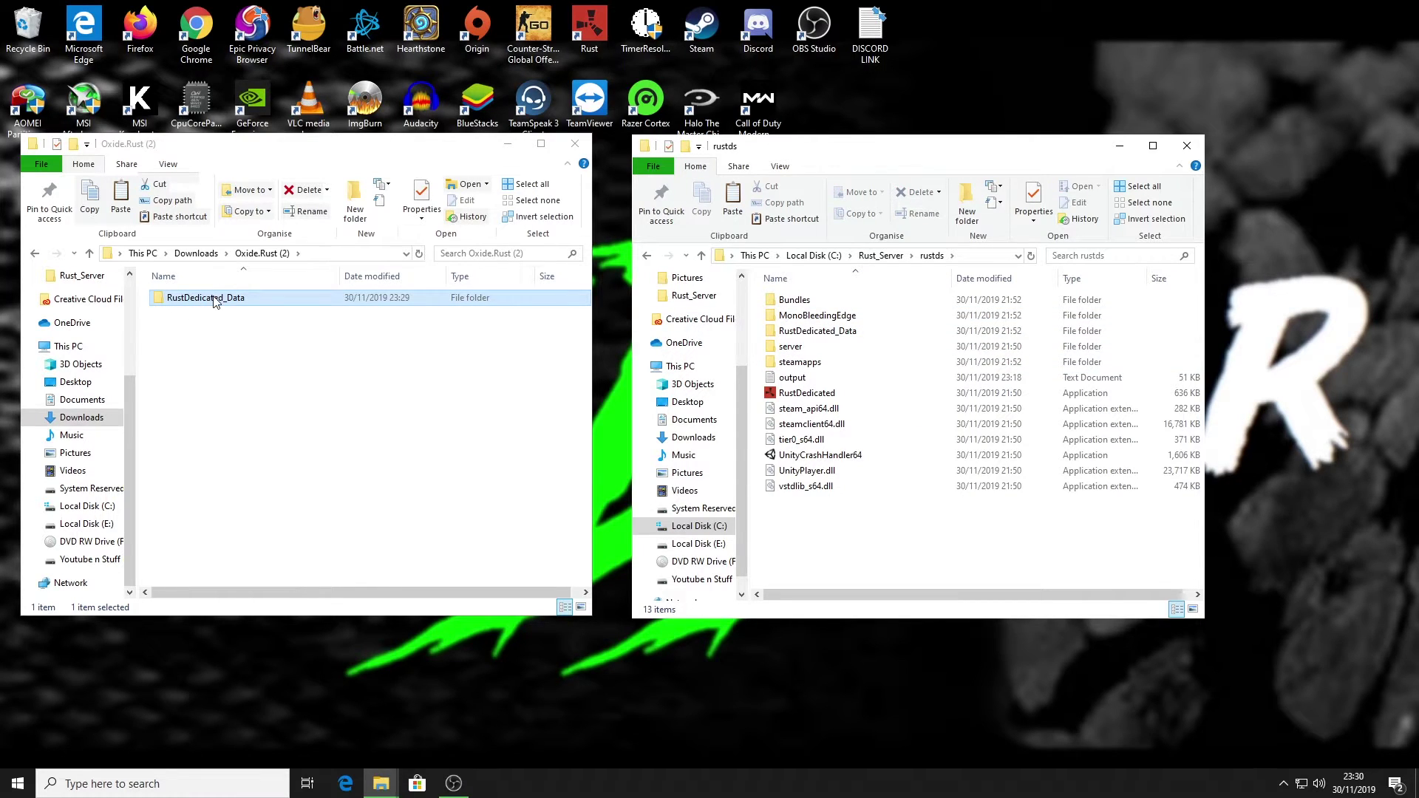
left_click_drag(229, 306, 799, 333)
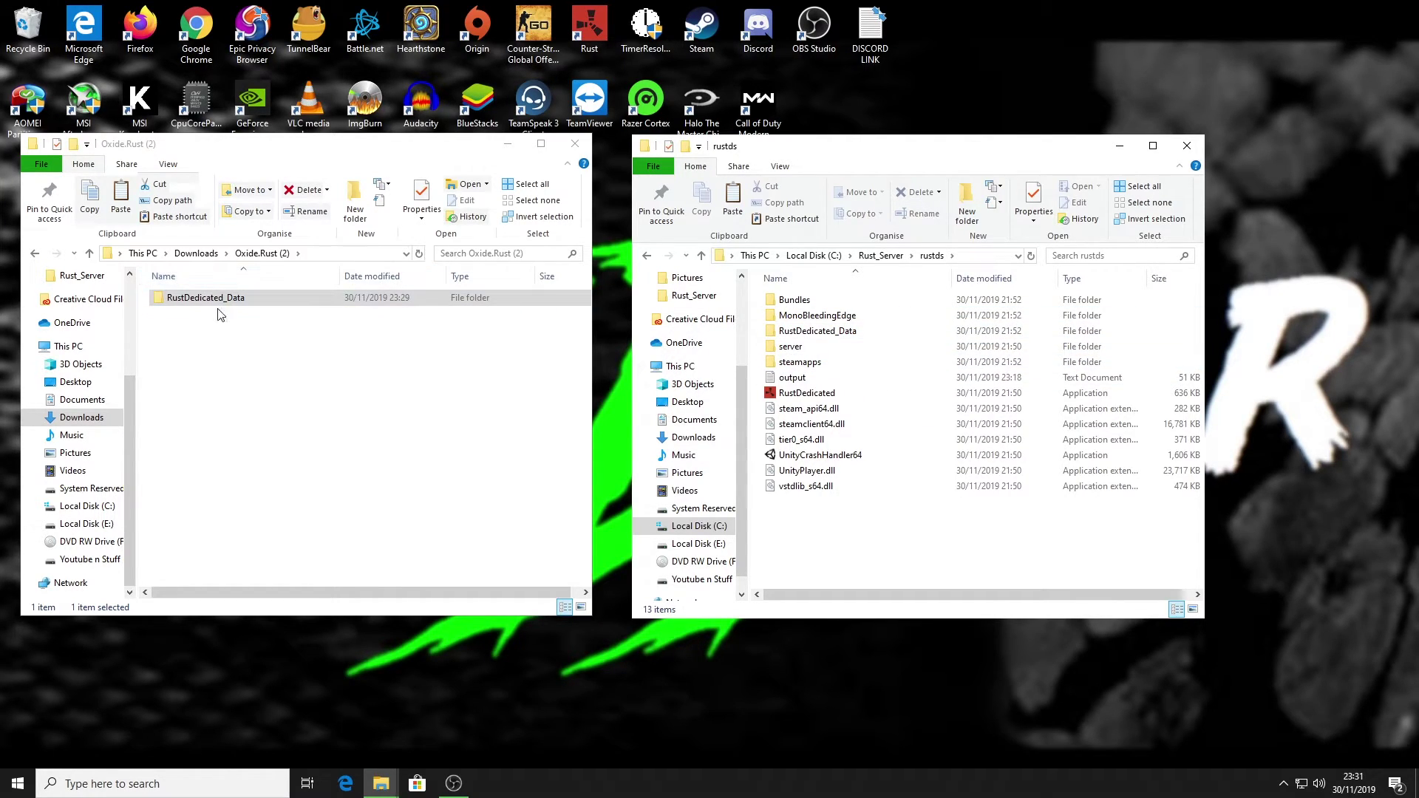
left_click_drag(259, 297, 862, 551)
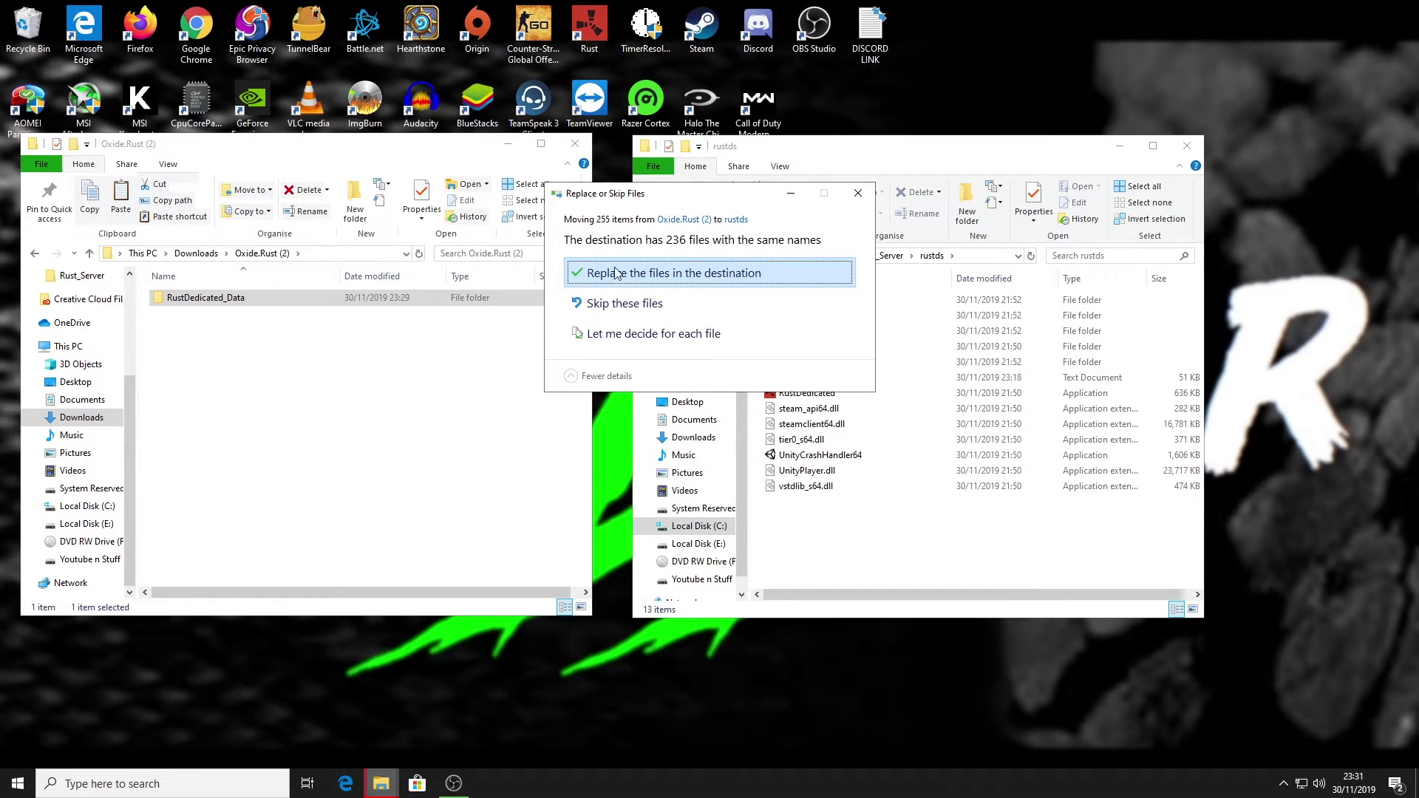
left_click(660, 275)
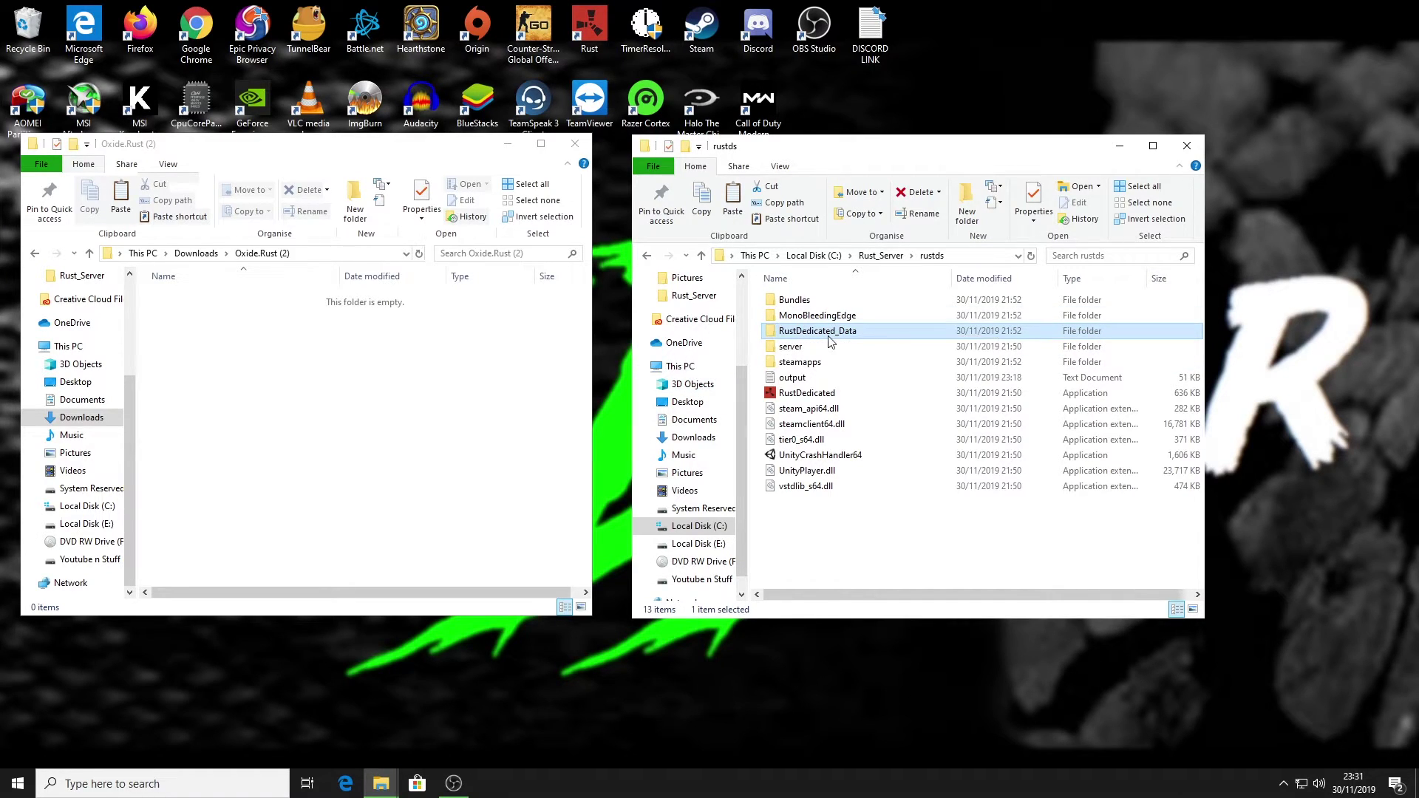
left_click(576, 144)
left_click(649, 256)
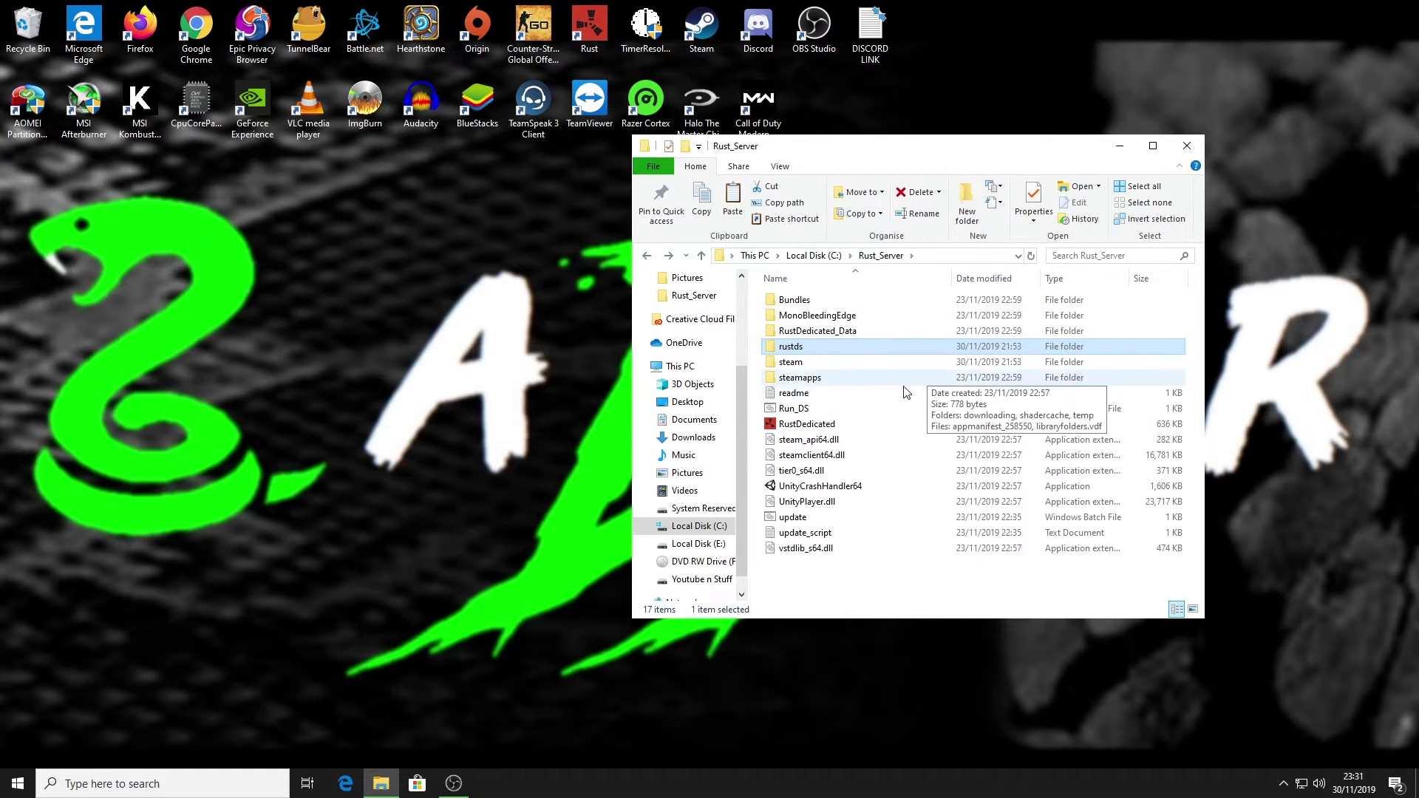
Run Run_DS and wait until the server reports startup complete.
double_click(790, 411)
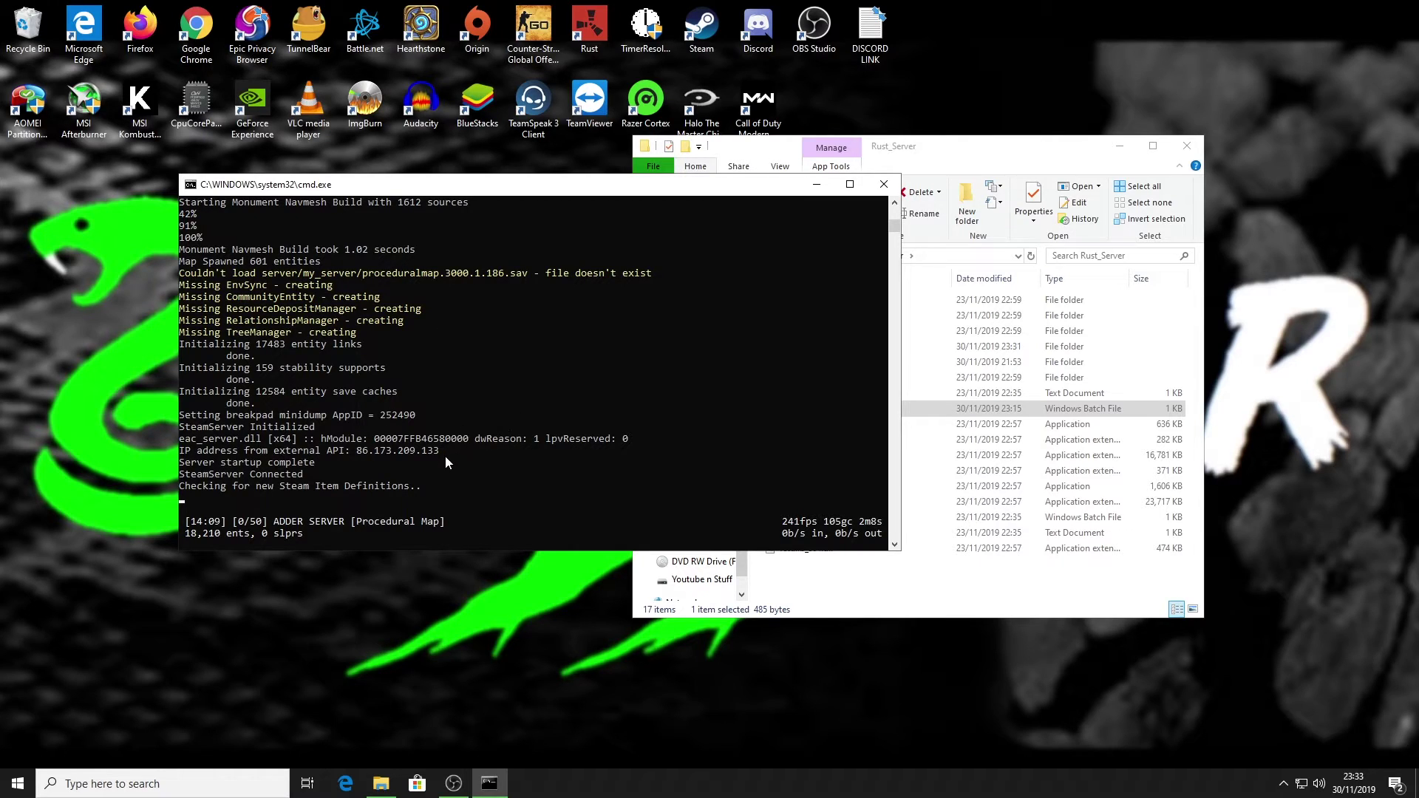
left_click(979, 153)
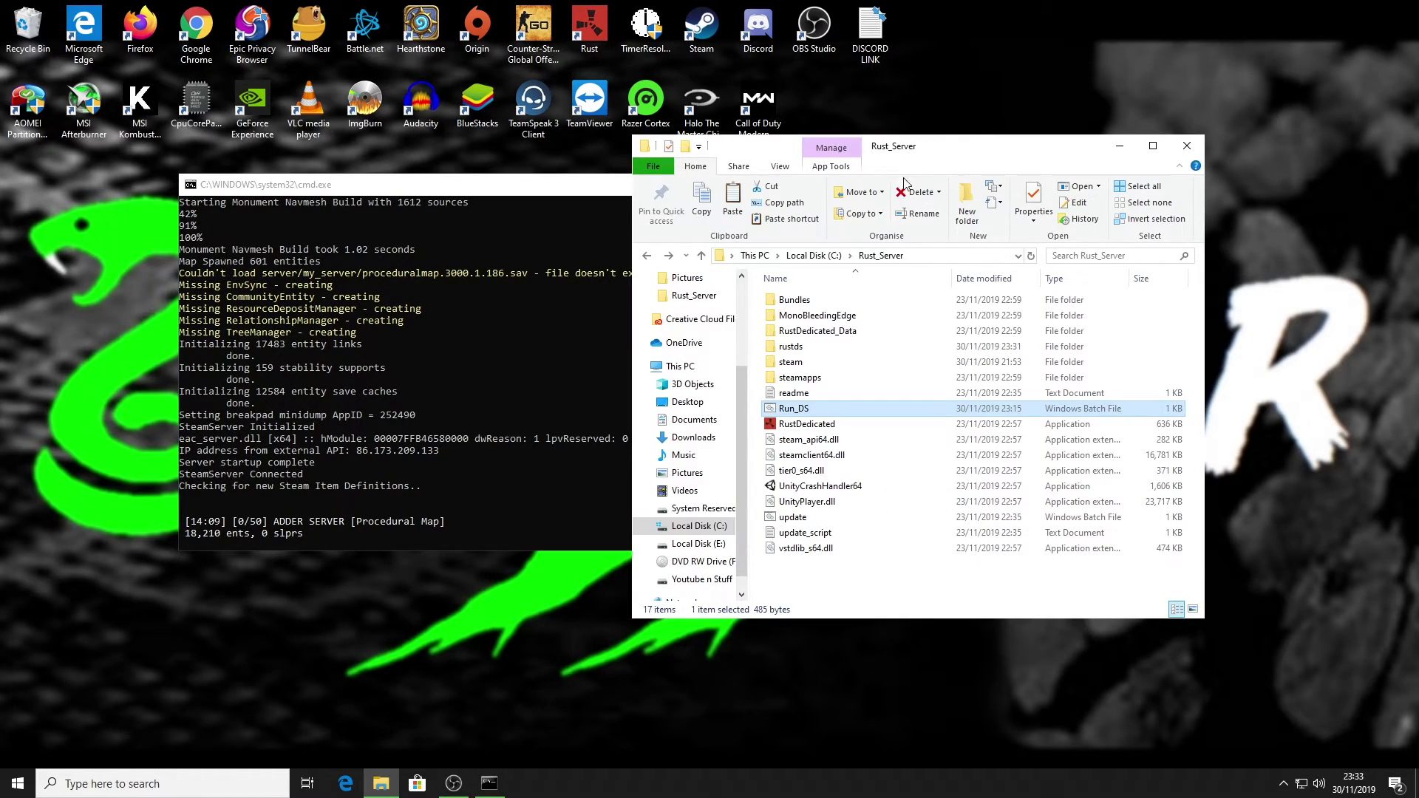
Browse into rustds\oxide, check the plugins and config subfolders, and return to oxide.
double_click(788, 347)
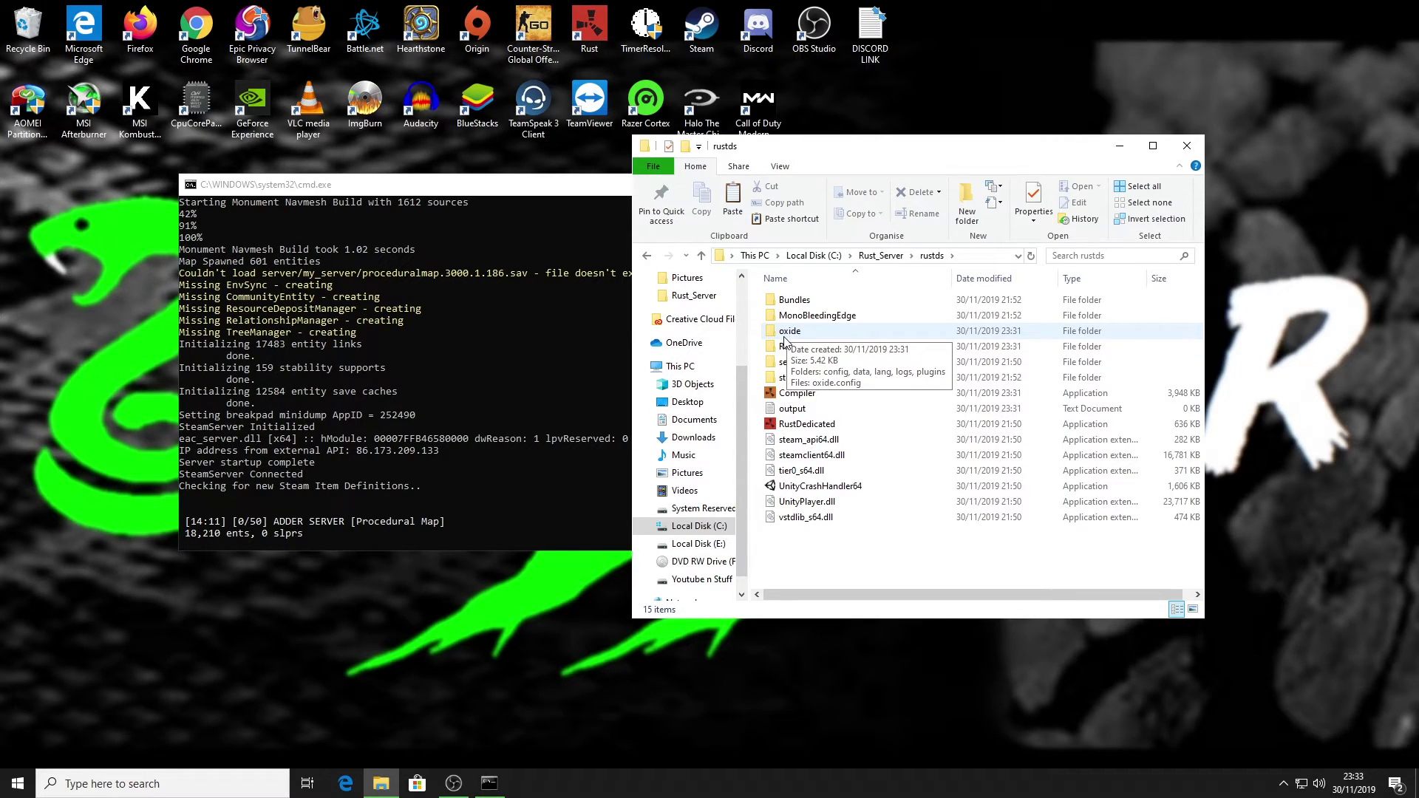
double_click(786, 331)
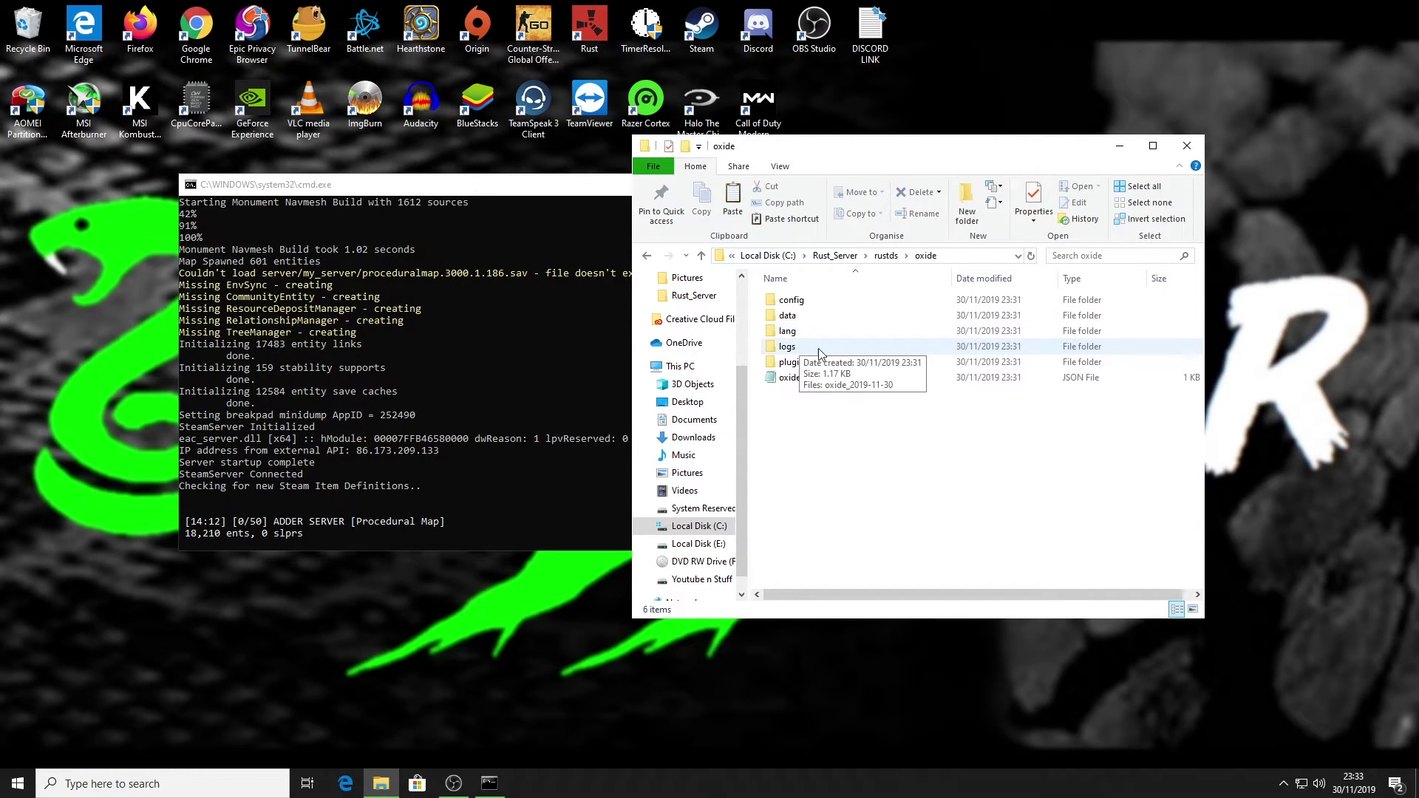
double_click(782, 369)
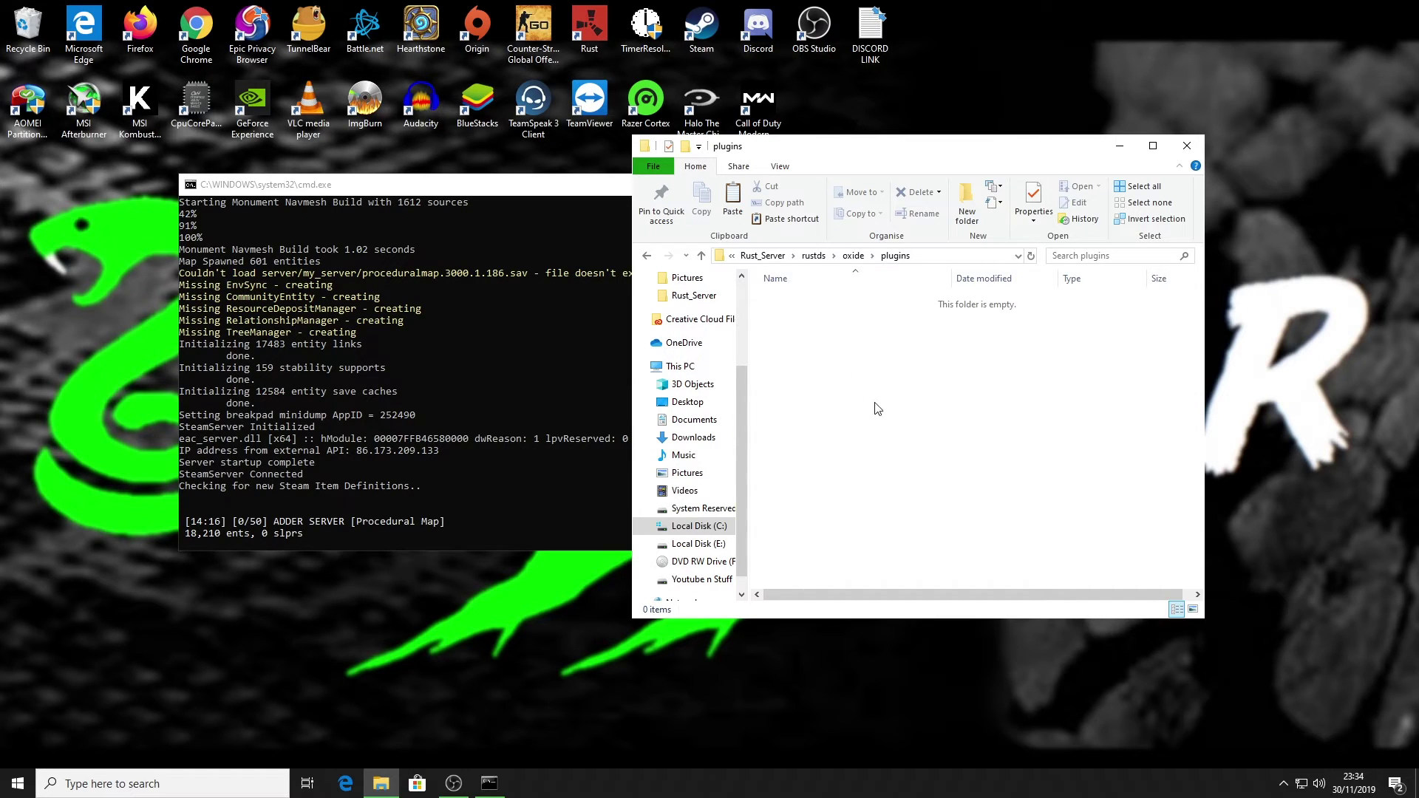
left_click(647, 256)
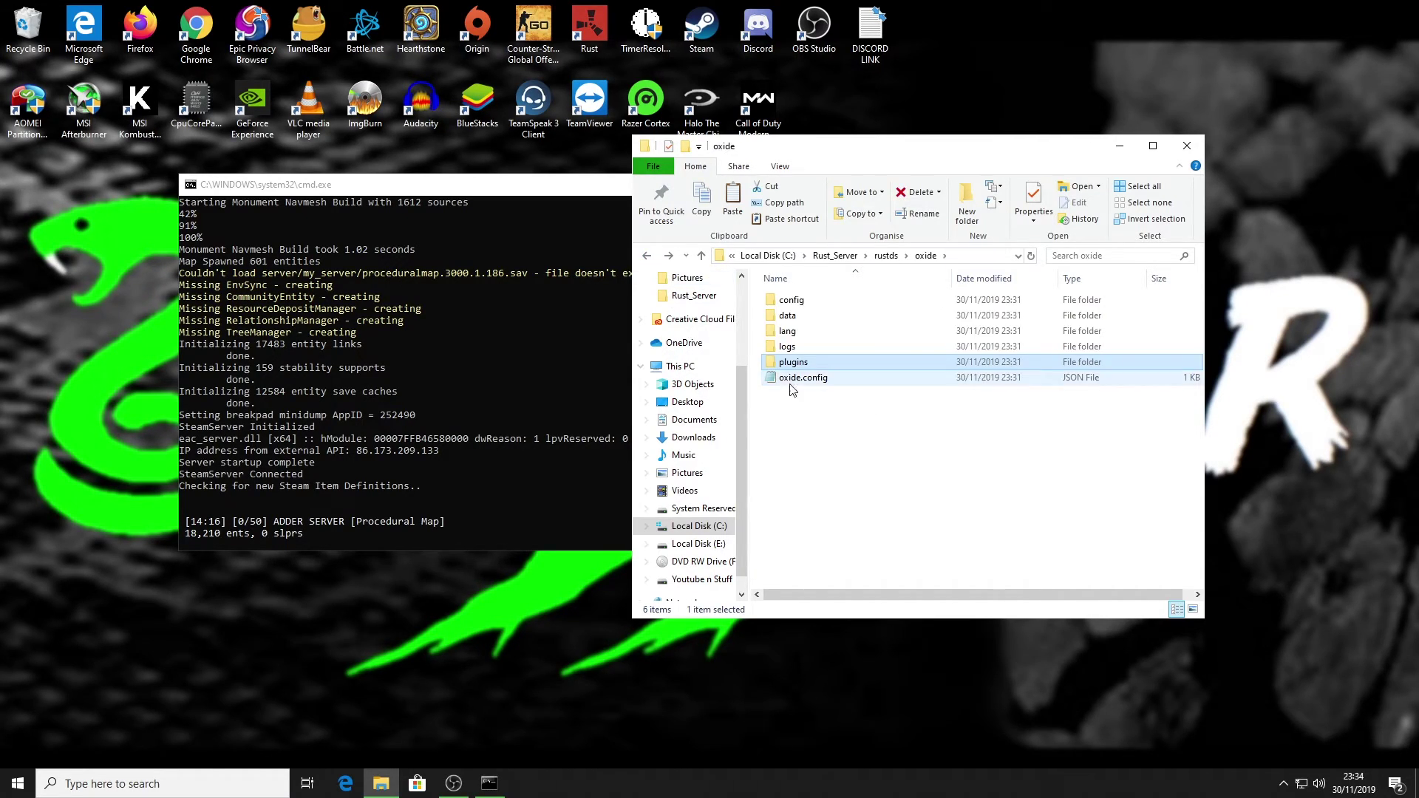
double_click(786, 301)
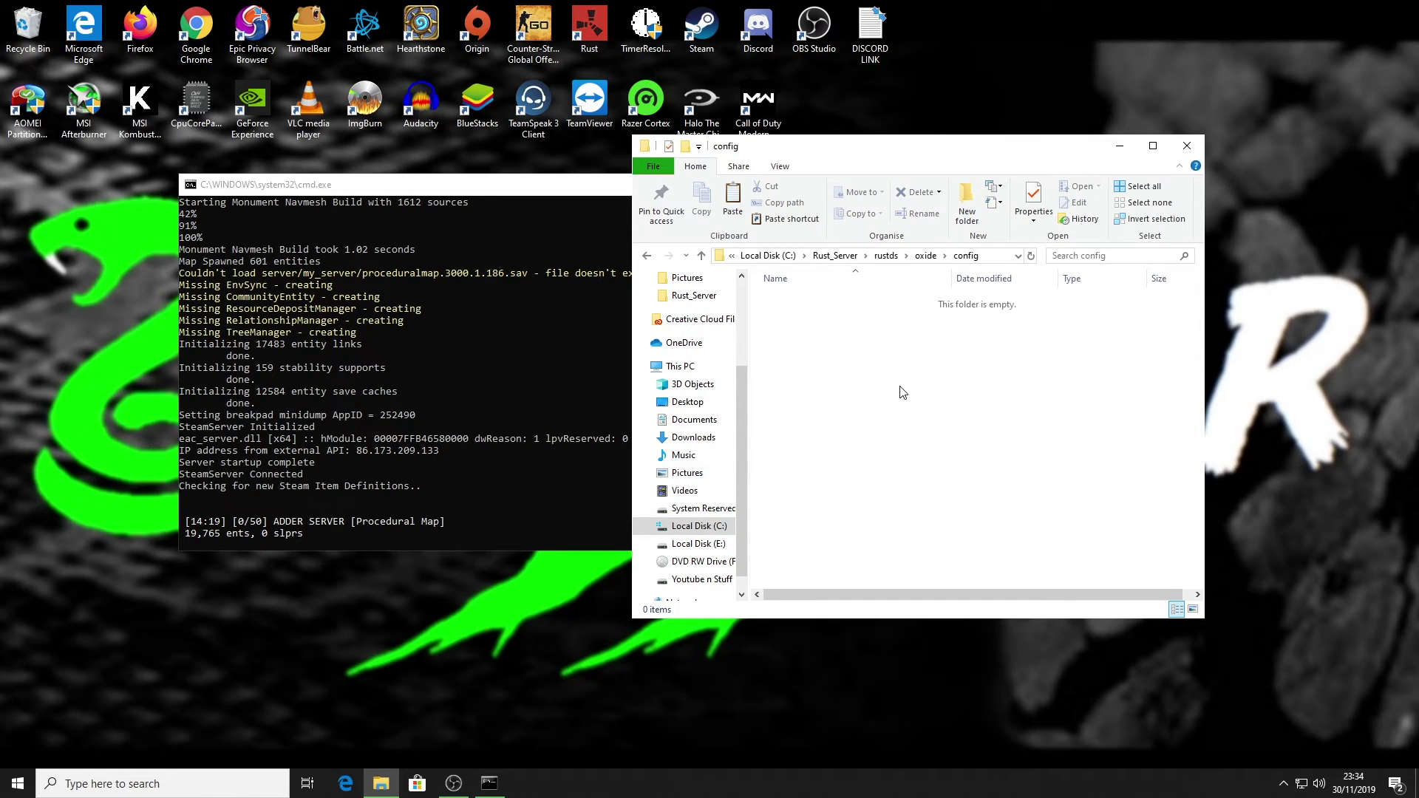
left_click(648, 257)
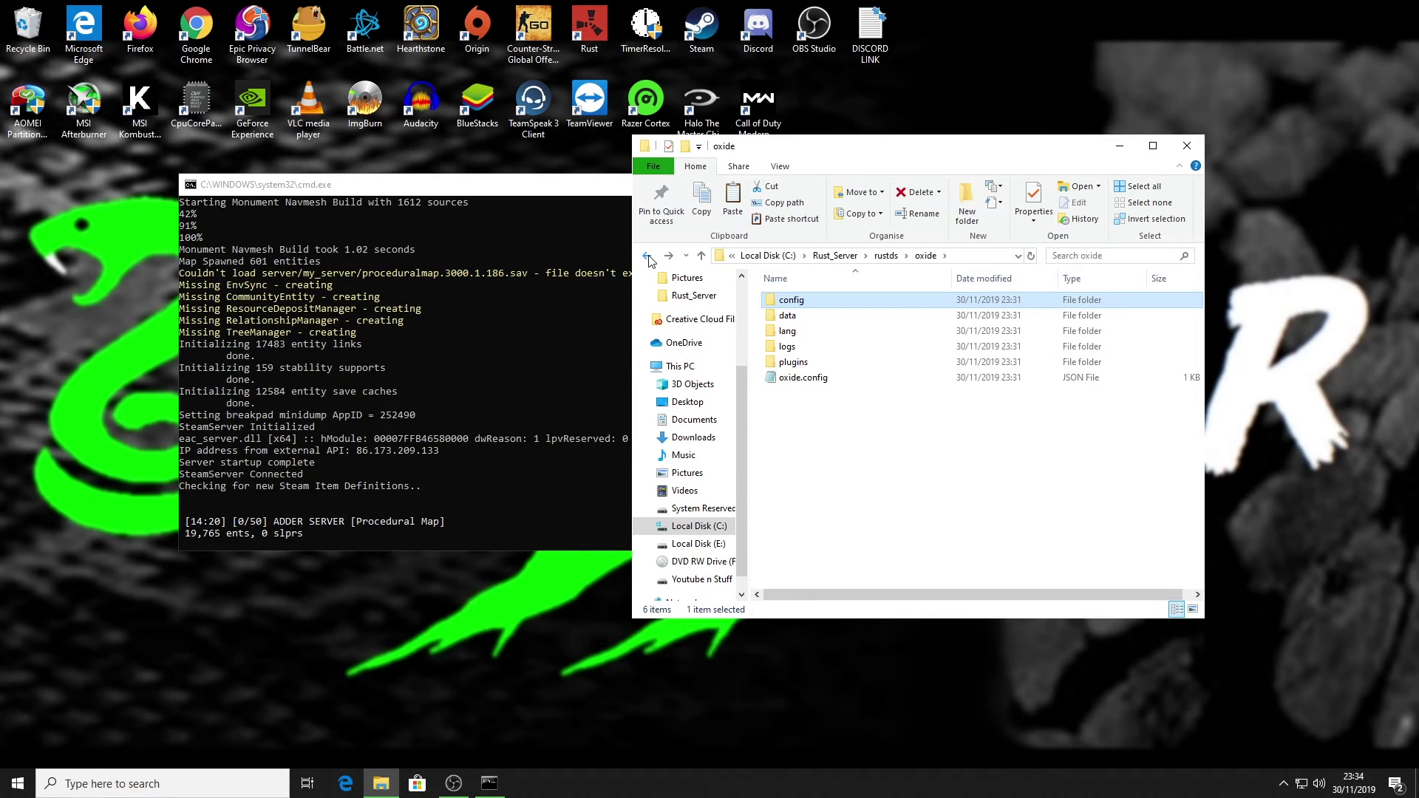